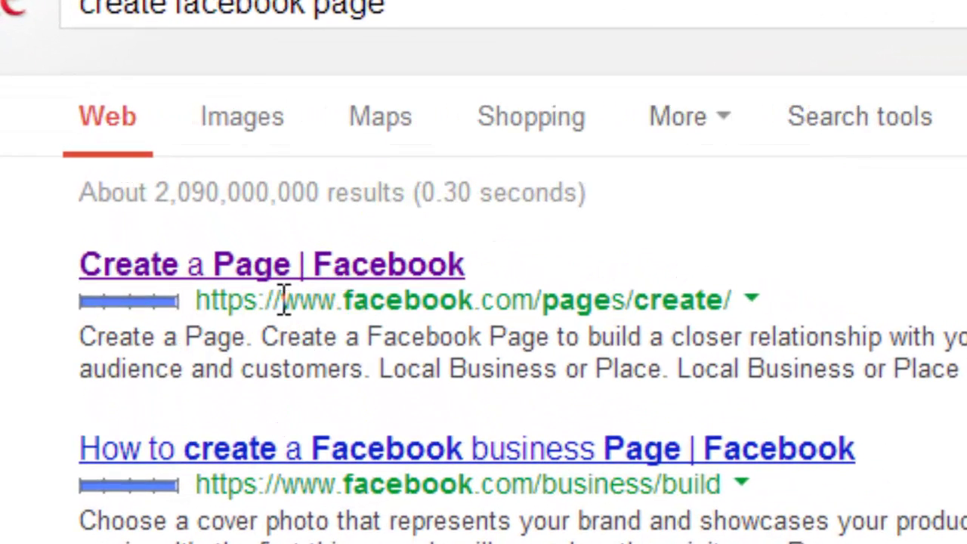
Open the 'Create a Page | Facebook' result from the create facebook page search.
click(294, 265)
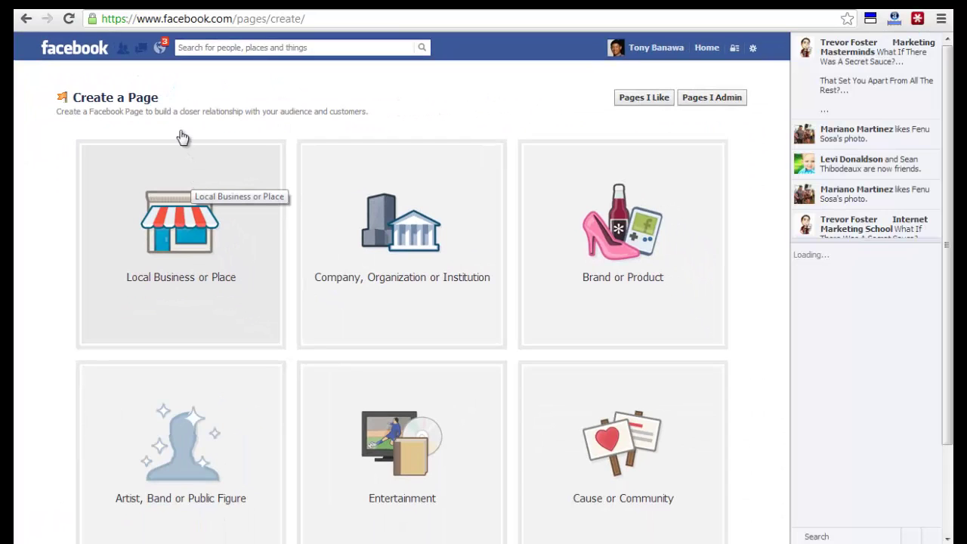
Create a Brand or Product page 'Big IDea Mastermind' under Product/Service, agreeing to the Pages Terms.
click(629, 276)
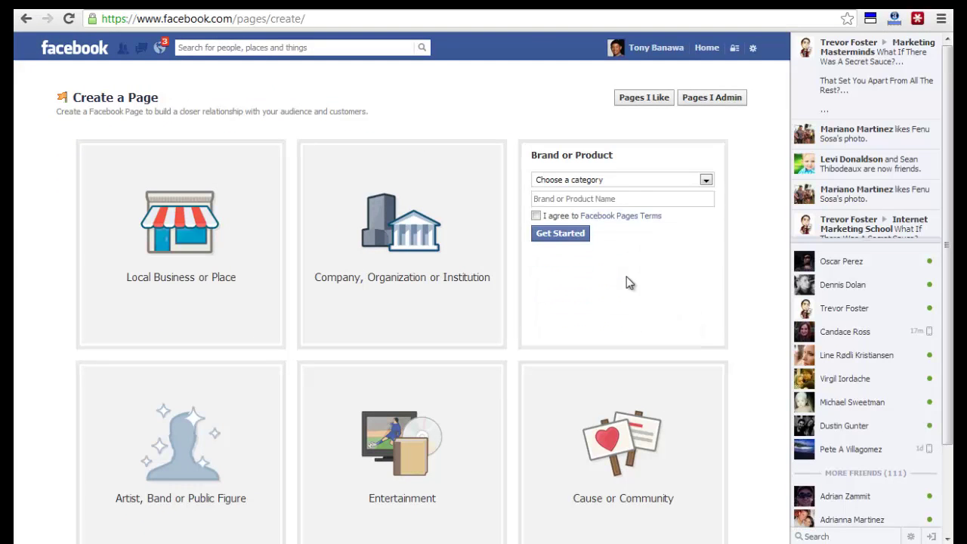
click(700, 183)
scroll(659, 328, down, 5)
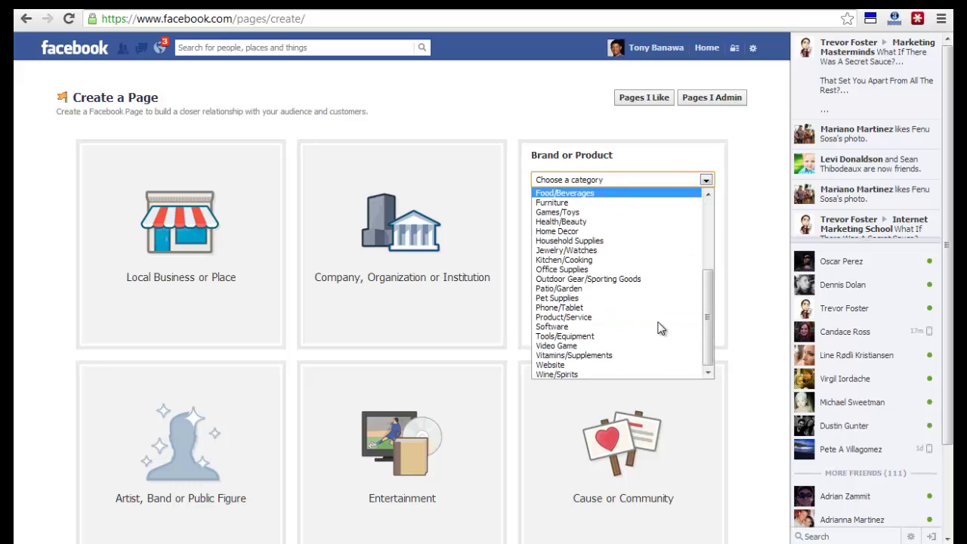
click(569, 317)
click(547, 201)
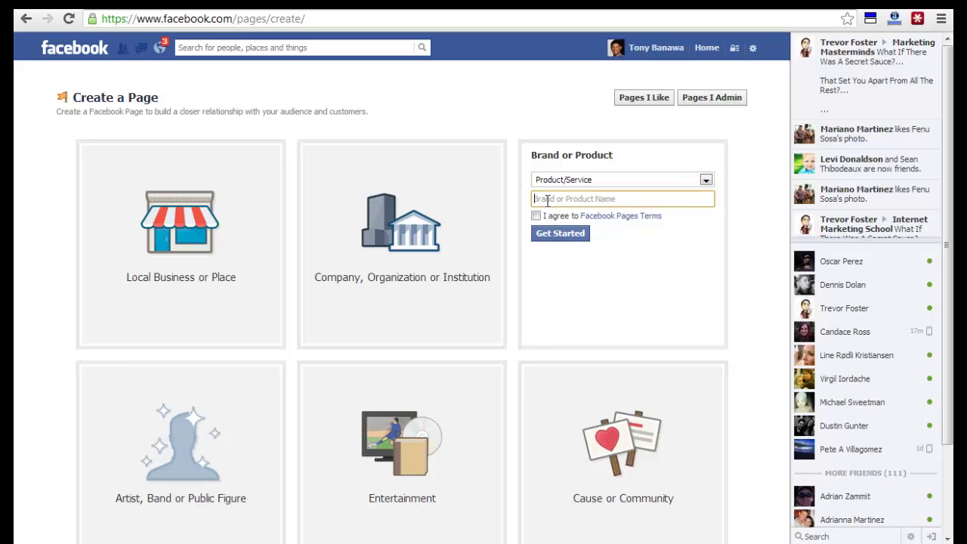
text(Big IDea Maste)
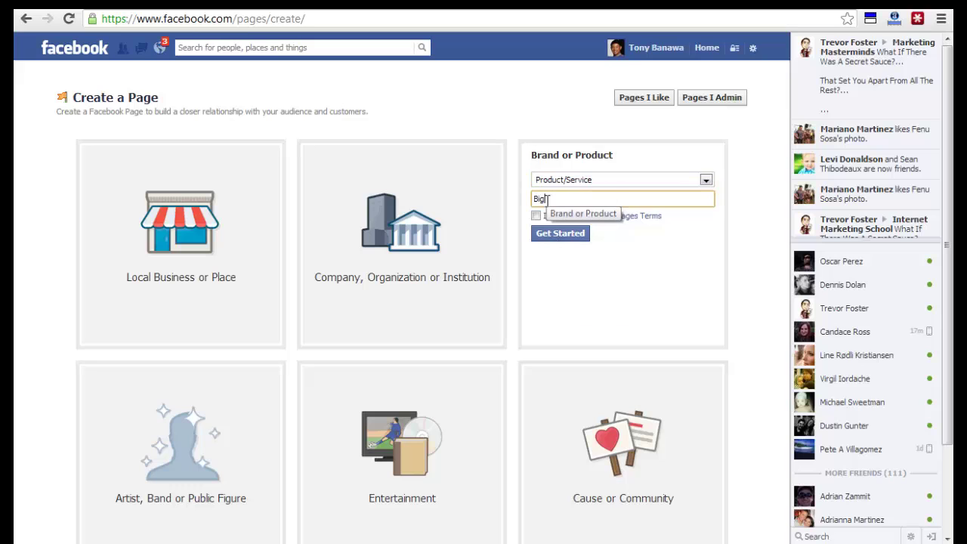
text(rmind)
click(536, 216)
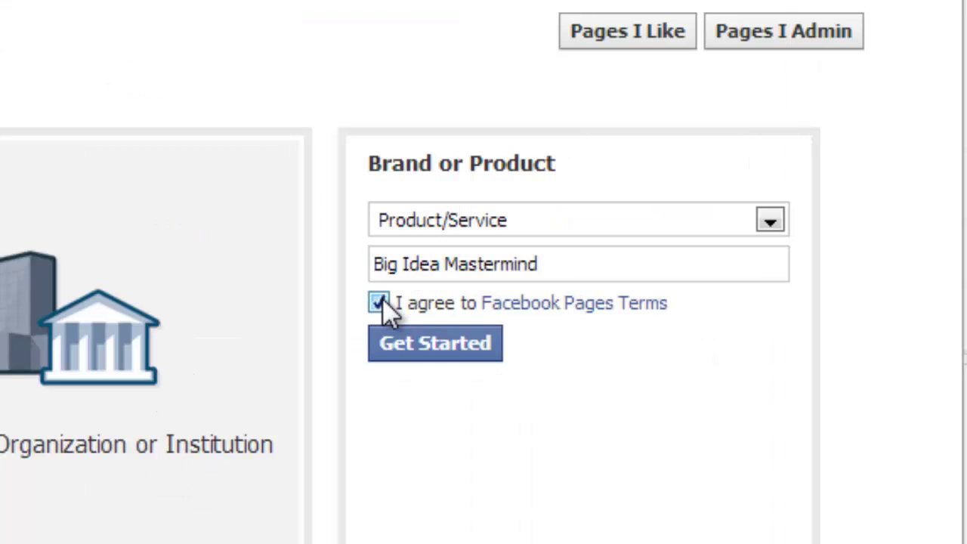
click(424, 344)
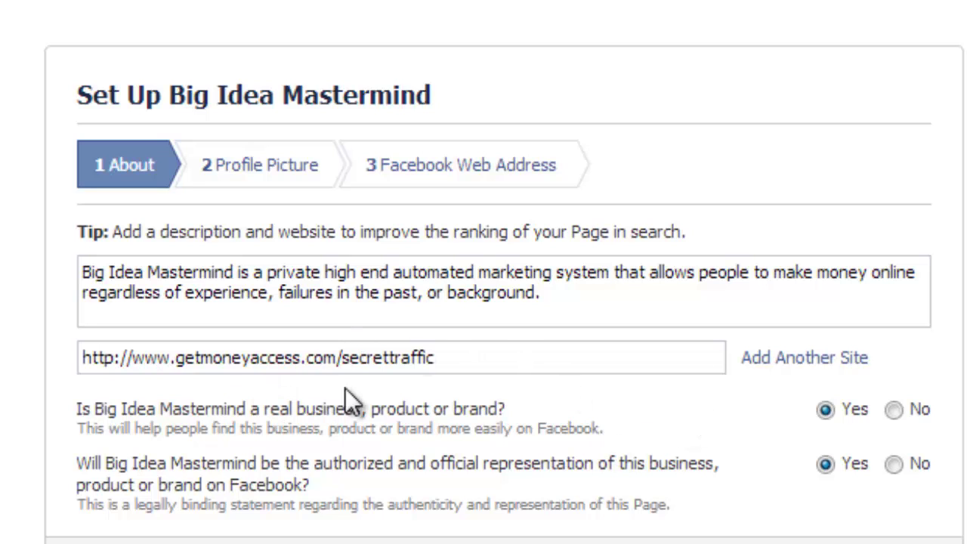
Select the whole address in the About step's website field.
click(438, 359)
drag(439, 358, 75, 344)
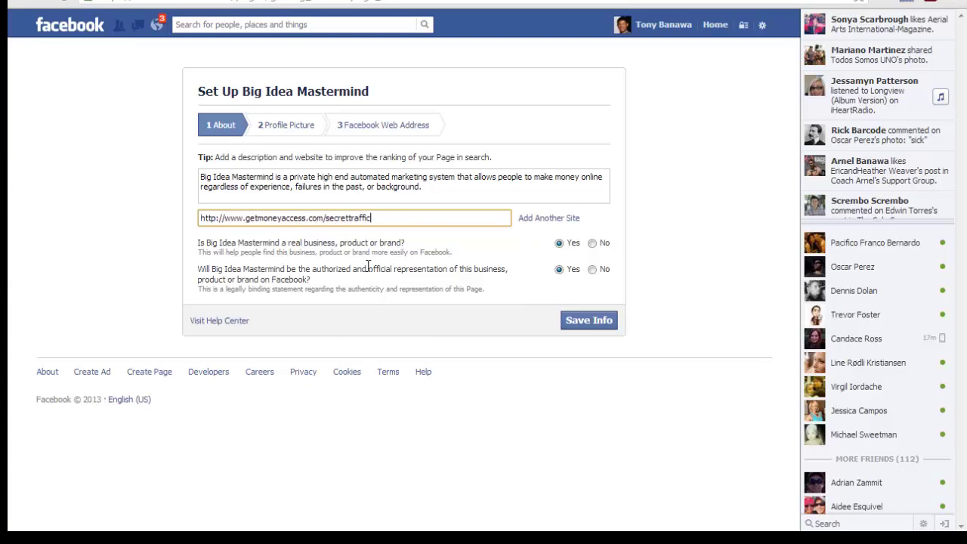
Save the Big Idea Mastermind About details to continue setup.
click(585, 322)
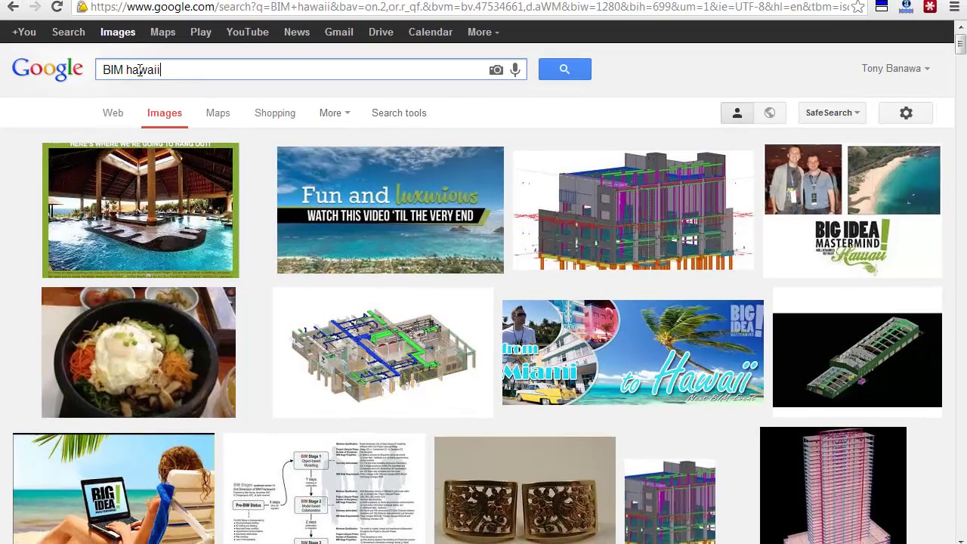
Browse the BIM hawaii image results and open the Facebook cover-photo dimensions image.
drag(159, 65, 101, 67)
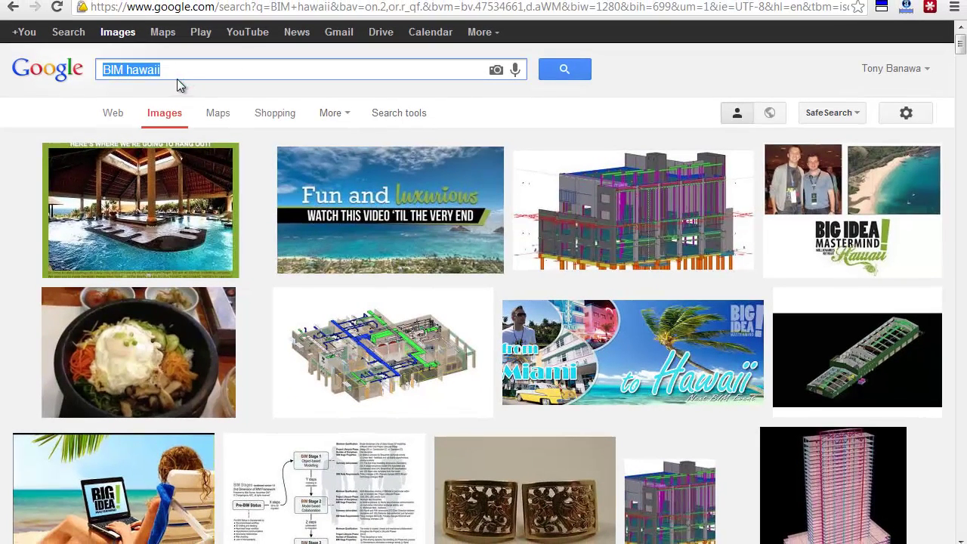
scroll(391, 226, down, 4)
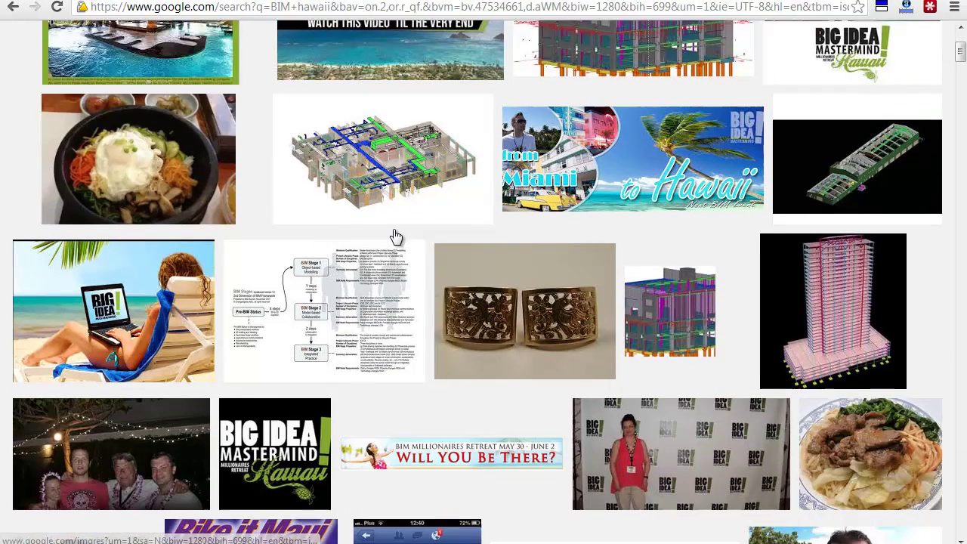
scroll(397, 236, up, 3)
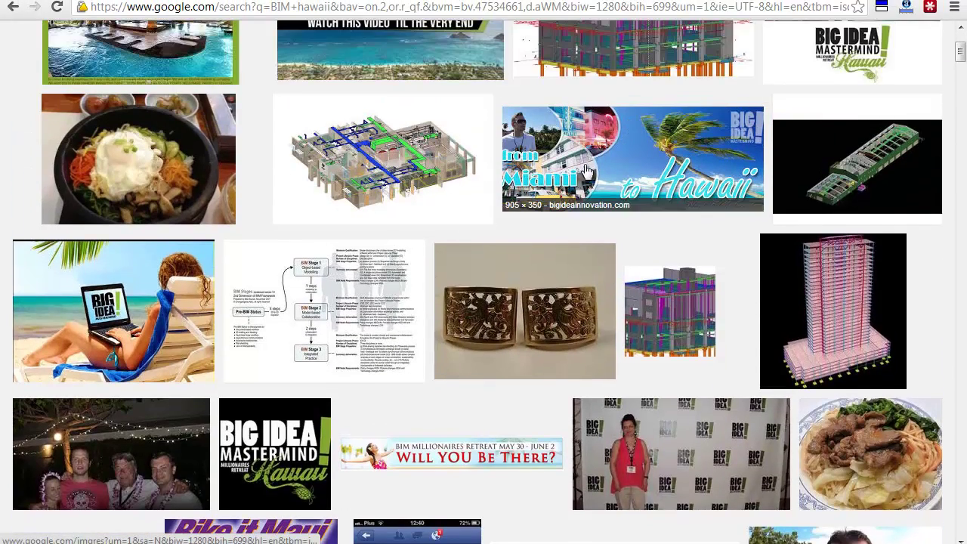
scroll(342, 144, up, 3)
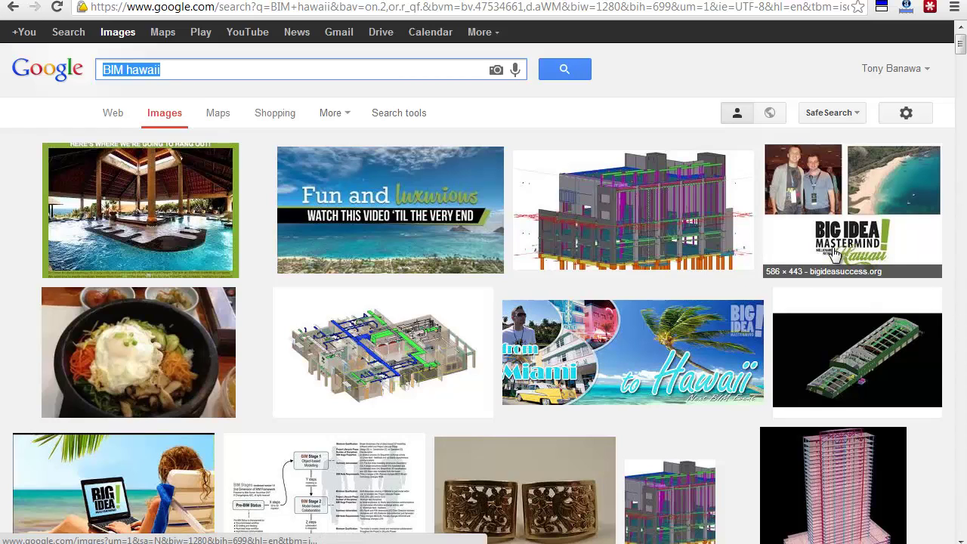
scroll(529, 242, down, 1)
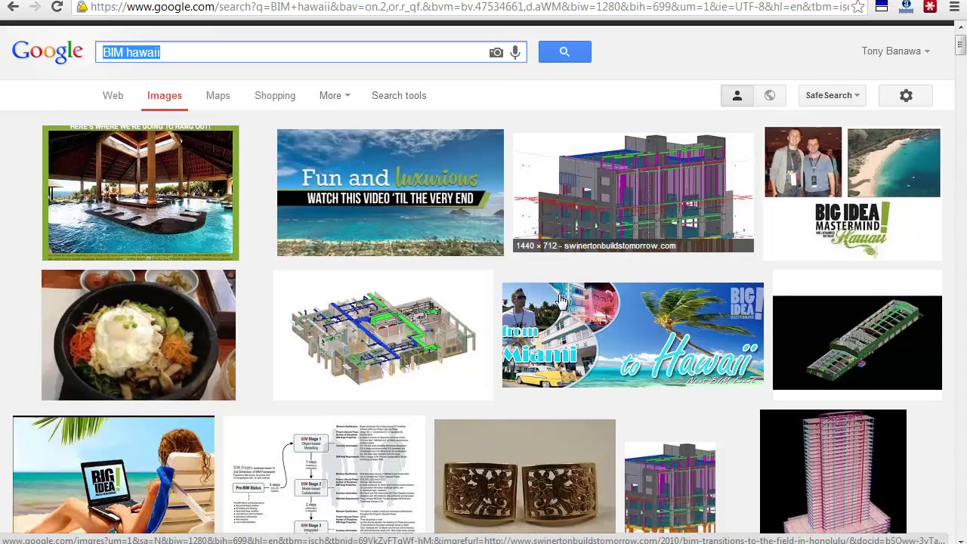
scroll(491, 317, up, 1)
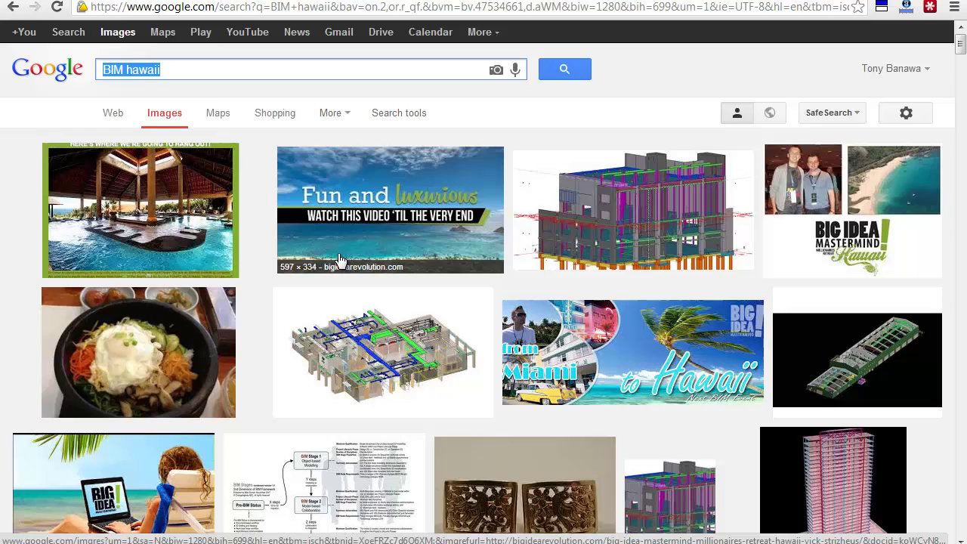
click(113, 529)
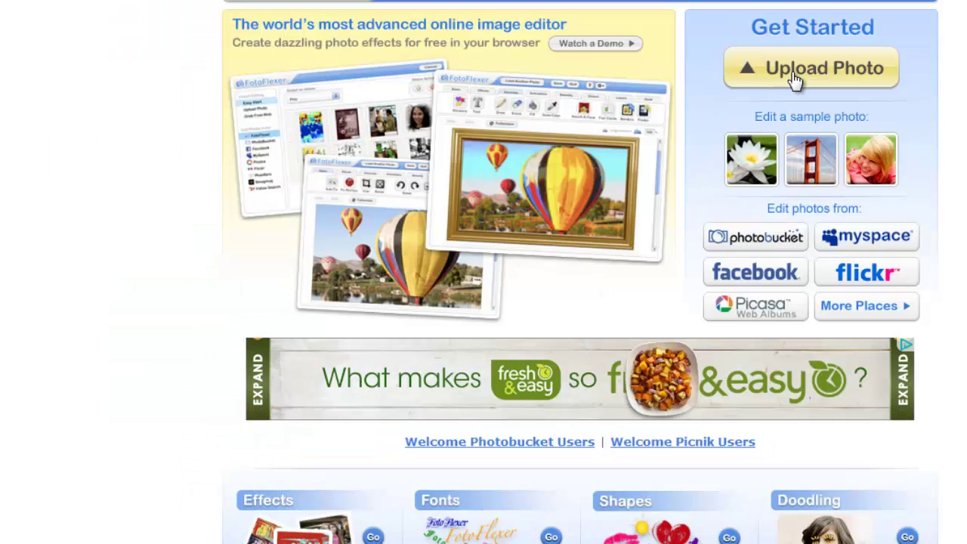
Start a FotoFlexer photo upload and pick innovationentrepreneurship from the Pictures library.
click(794, 75)
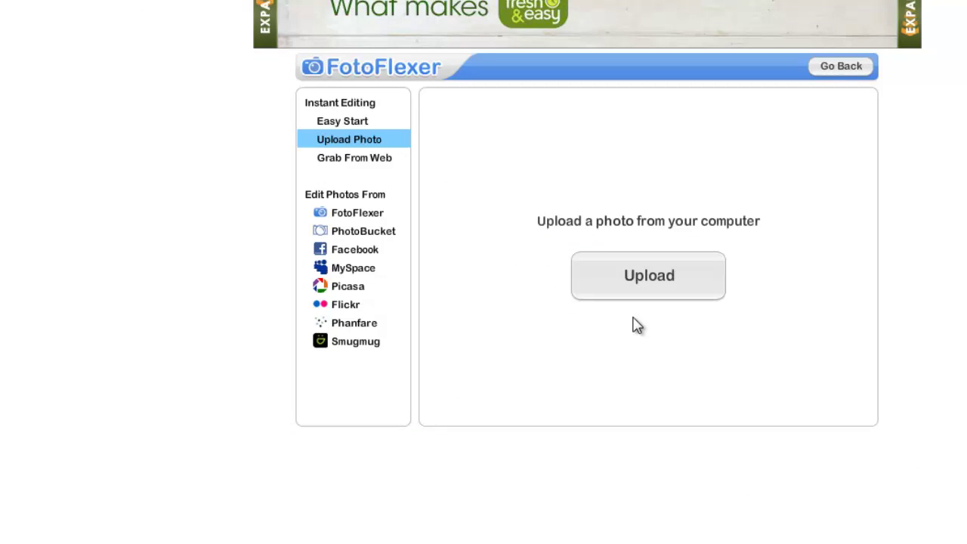
click(648, 279)
drag(567, 86, 563, 125)
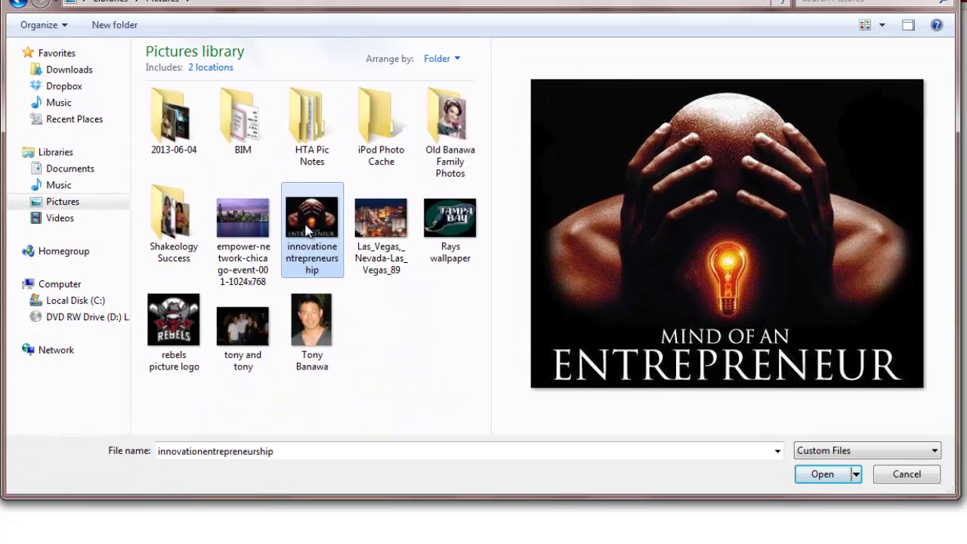
Load the innovationentrepreneurship picture and resize it to width 180 with Keep Proportions off.
click(826, 474)
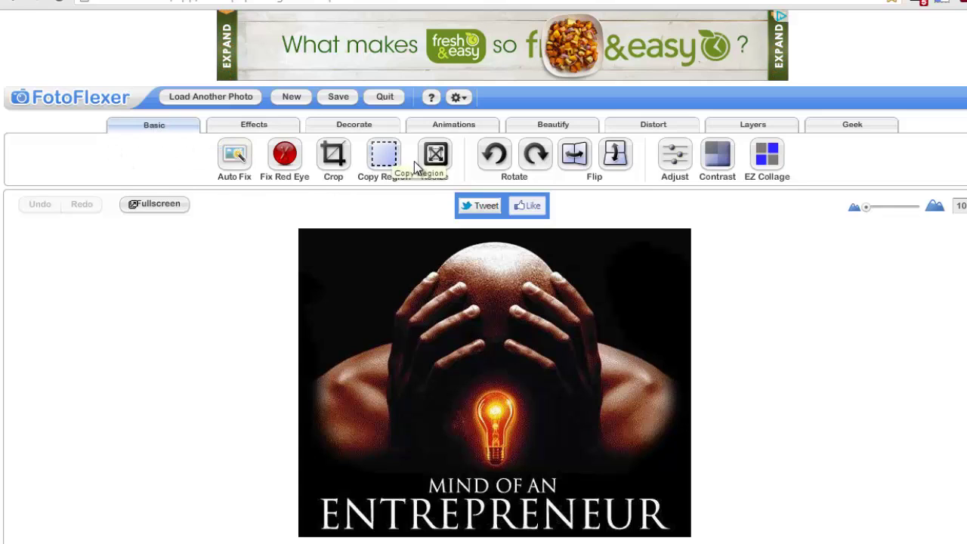
click(435, 159)
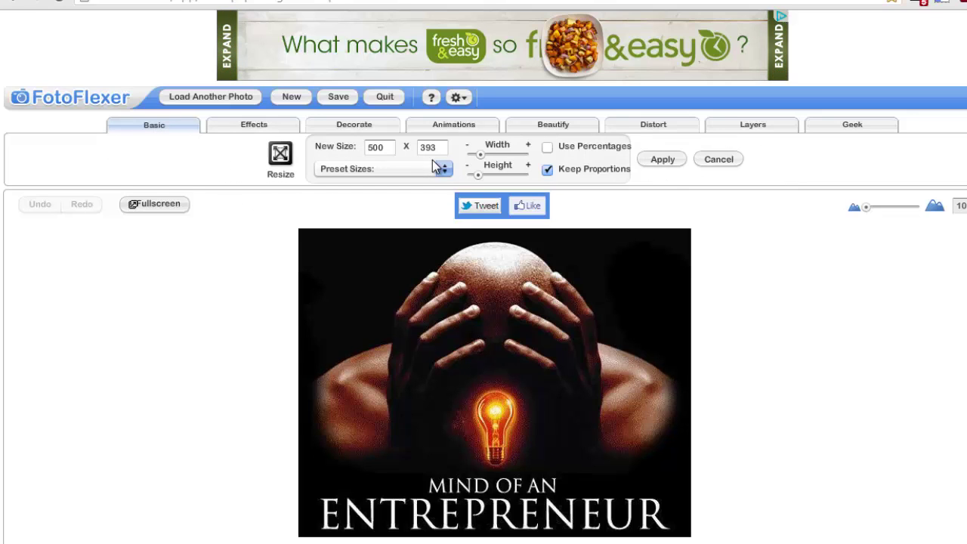
click(548, 171)
click(548, 171)
click(548, 171)
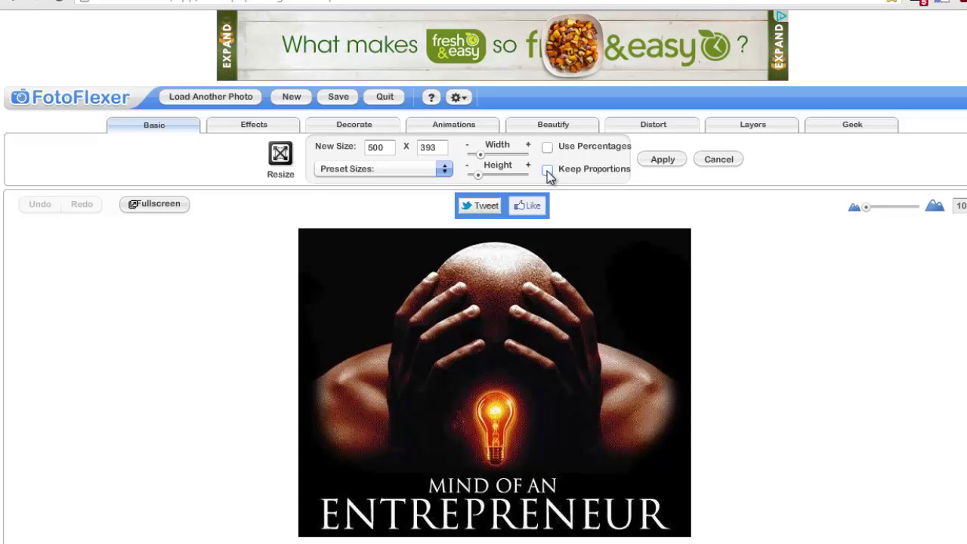
click(393, 148)
key(BackSpace)
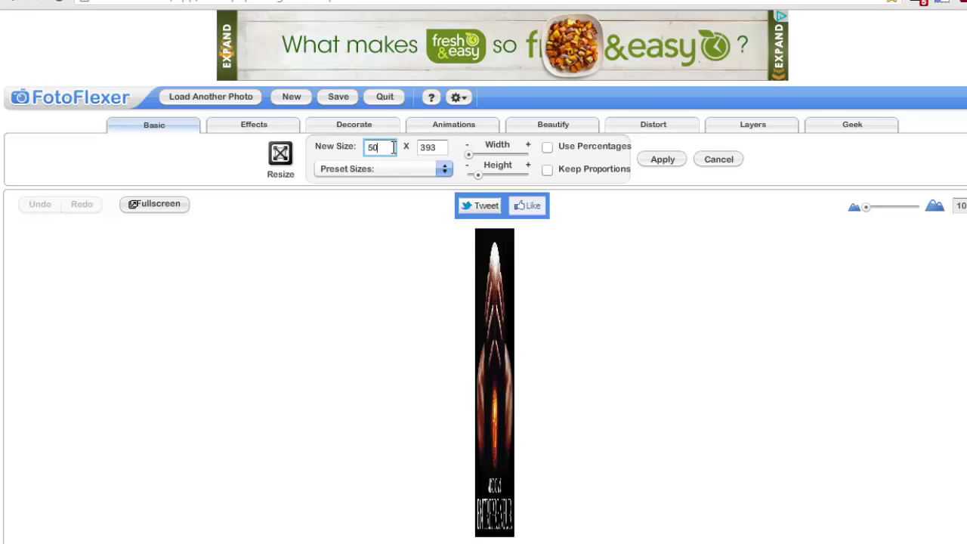
key(BackSpace)
key(BackSpace)
text(18)
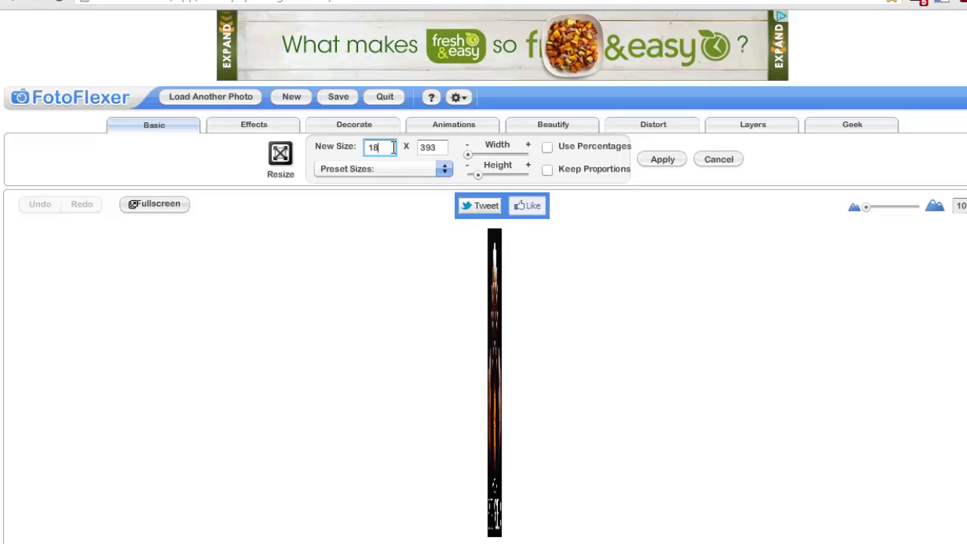
text(0)
key(Tab)
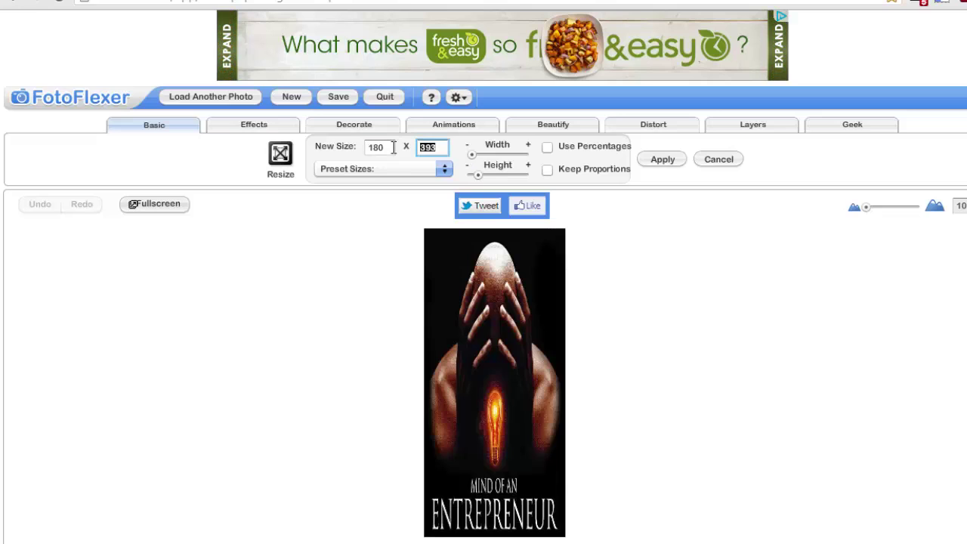
text(180)
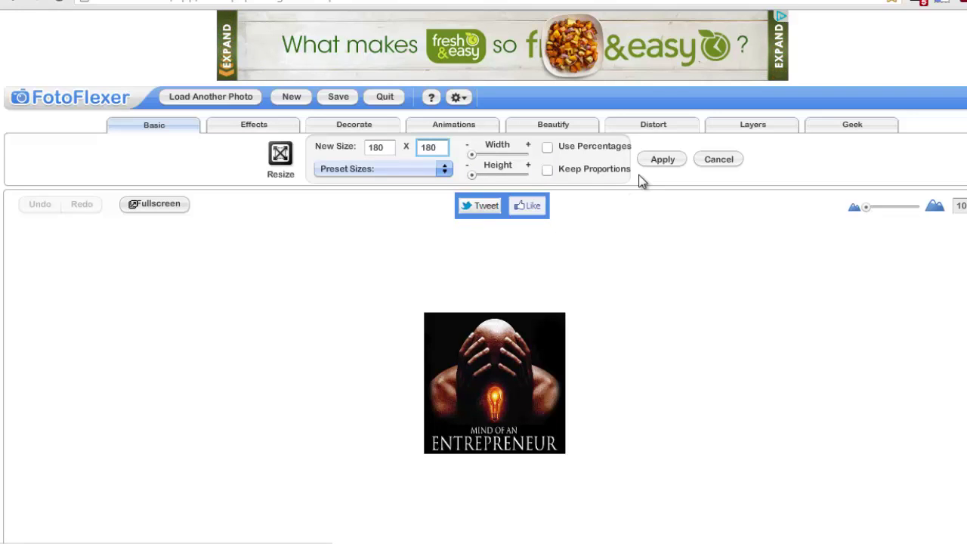
Apply the resize and save the image to the Pictures library as 'BIM page photo'.
click(658, 159)
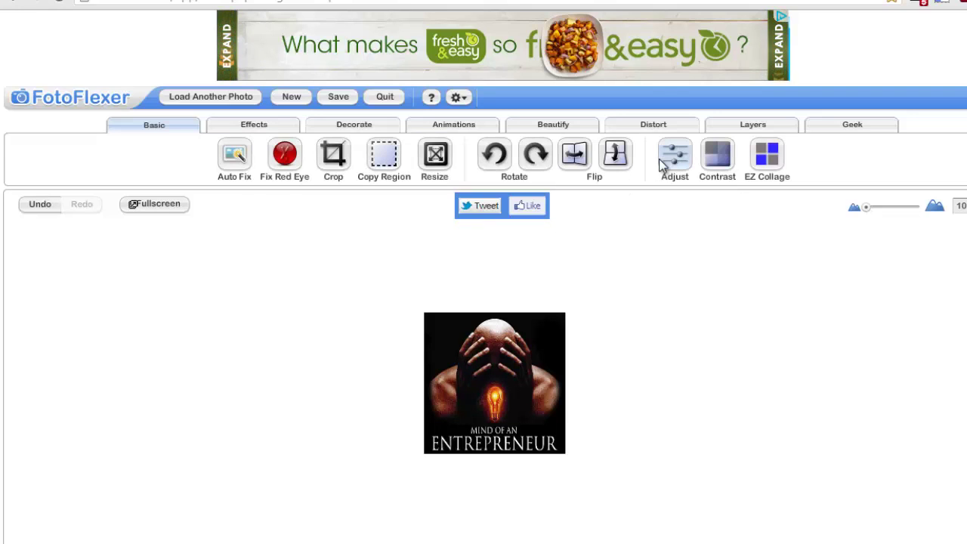
click(338, 101)
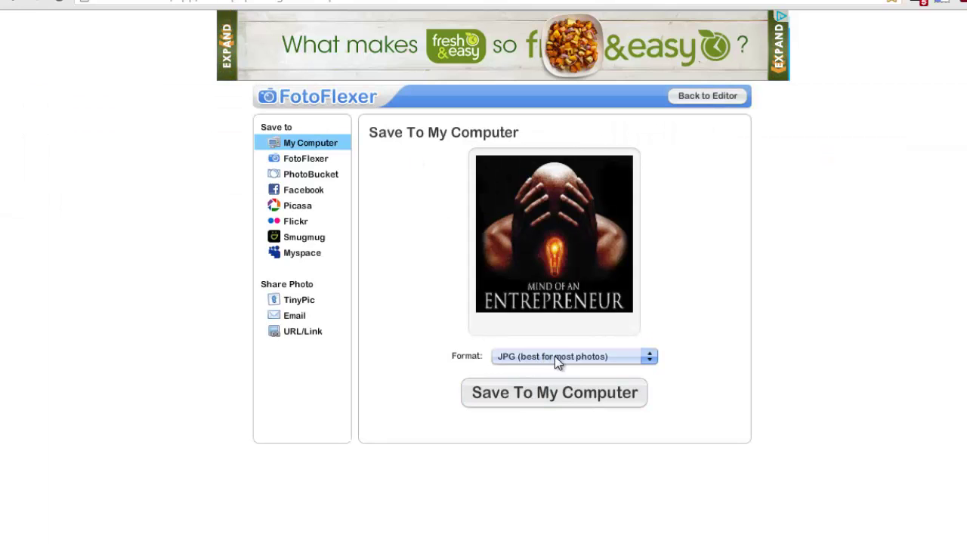
click(583, 394)
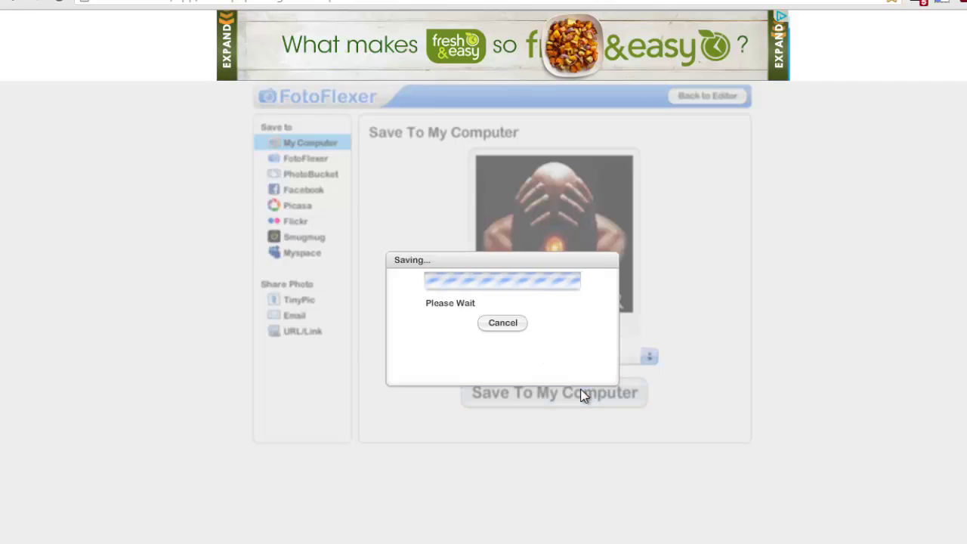
key(BackSpace)
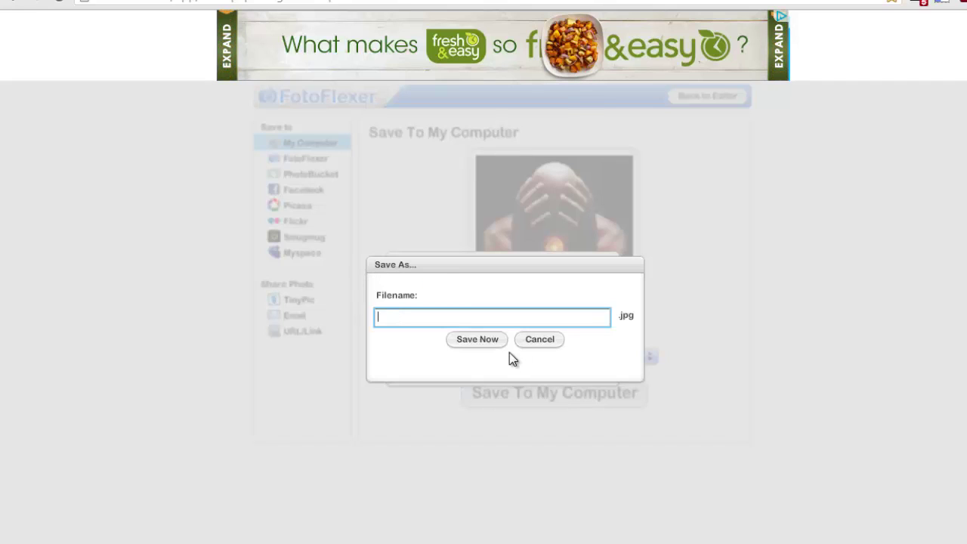
text(BIM pag)
key(BackSpace)
text(age photo)
key(Return)
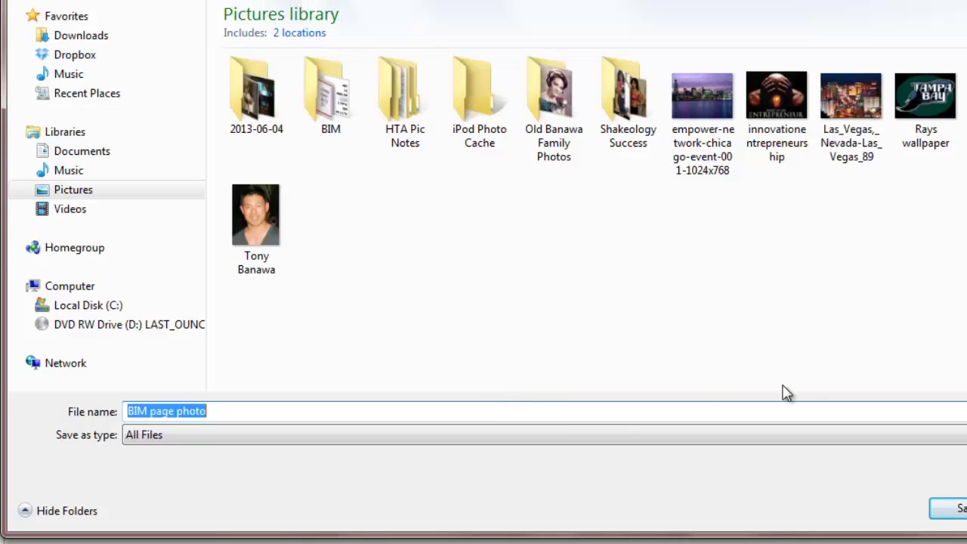
click(953, 510)
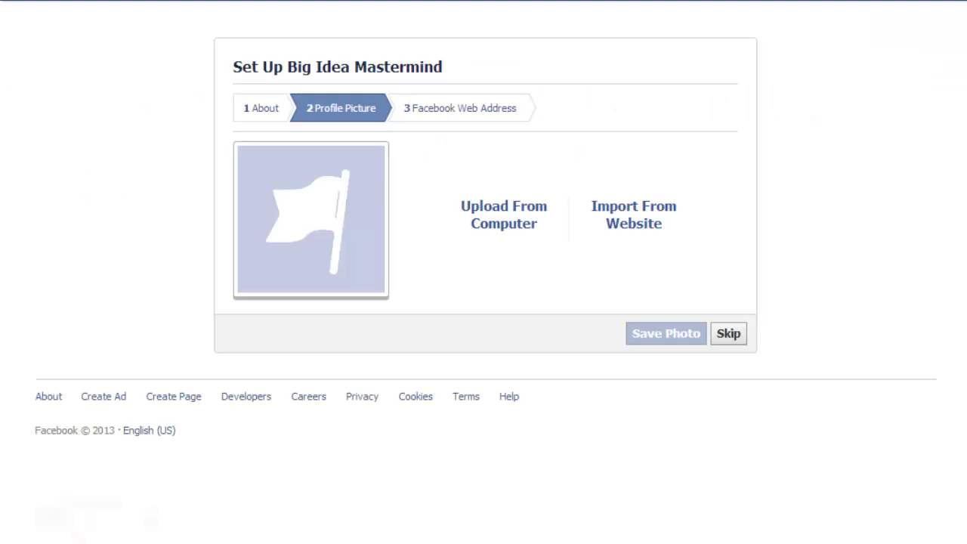
click(511, 210)
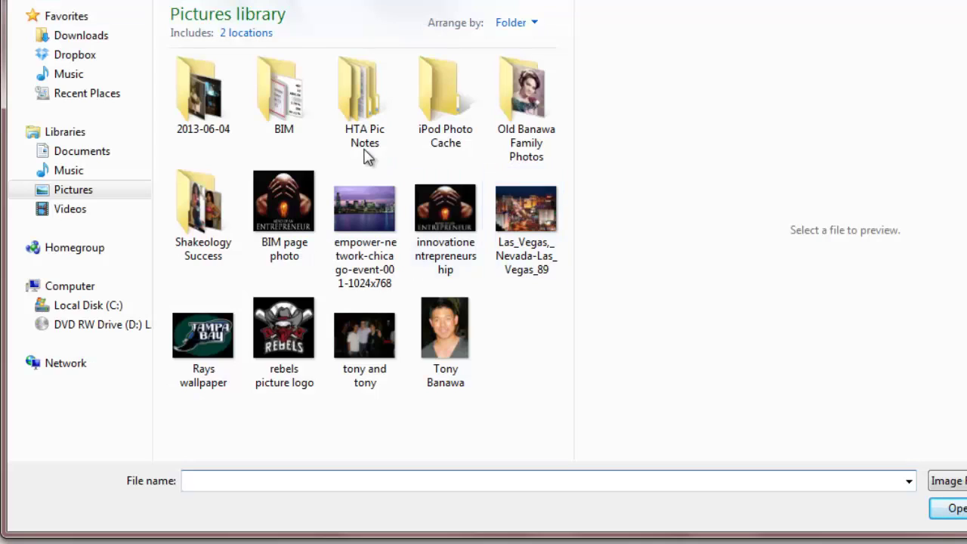
click(293, 218)
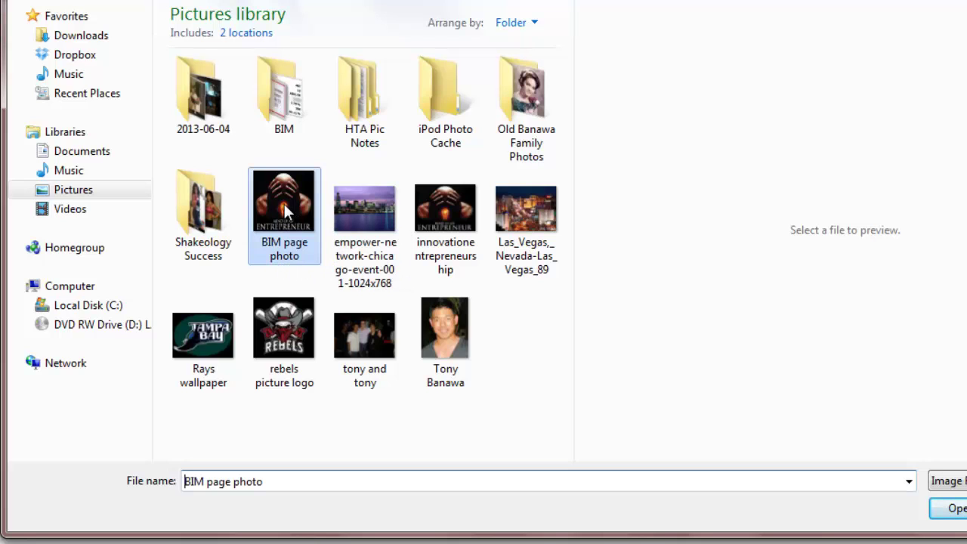
key(Return)
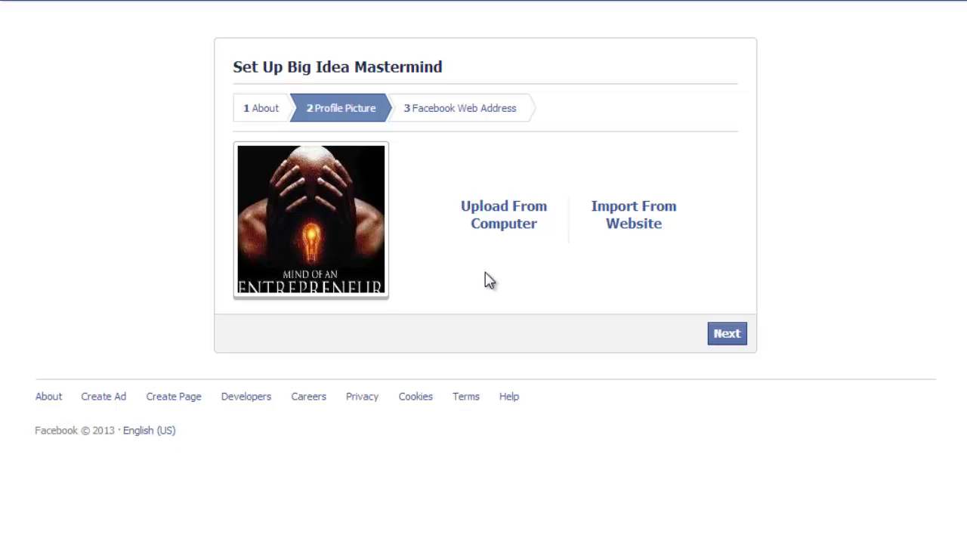
Continue to the Web Address step and paste bigideamastermindbusiness as the custom address.
click(727, 335)
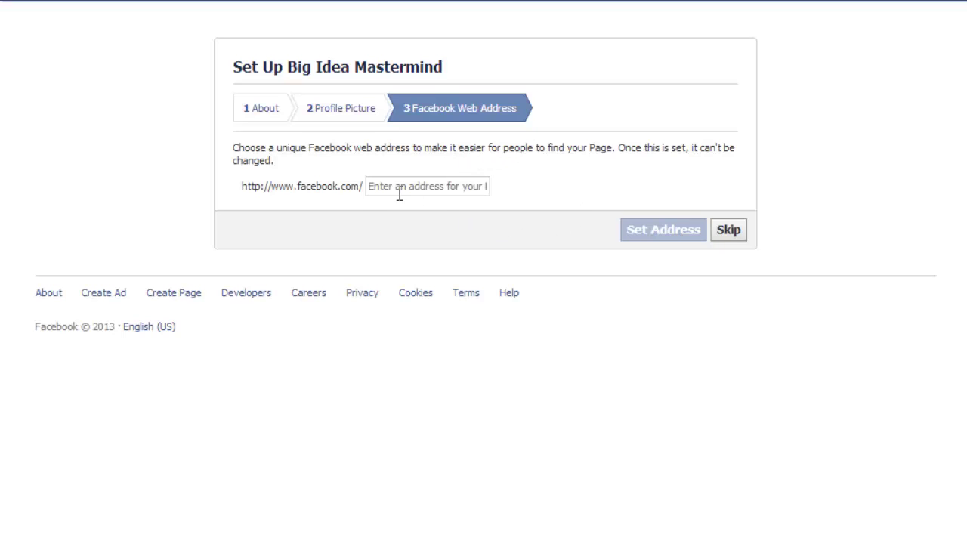
click(378, 185)
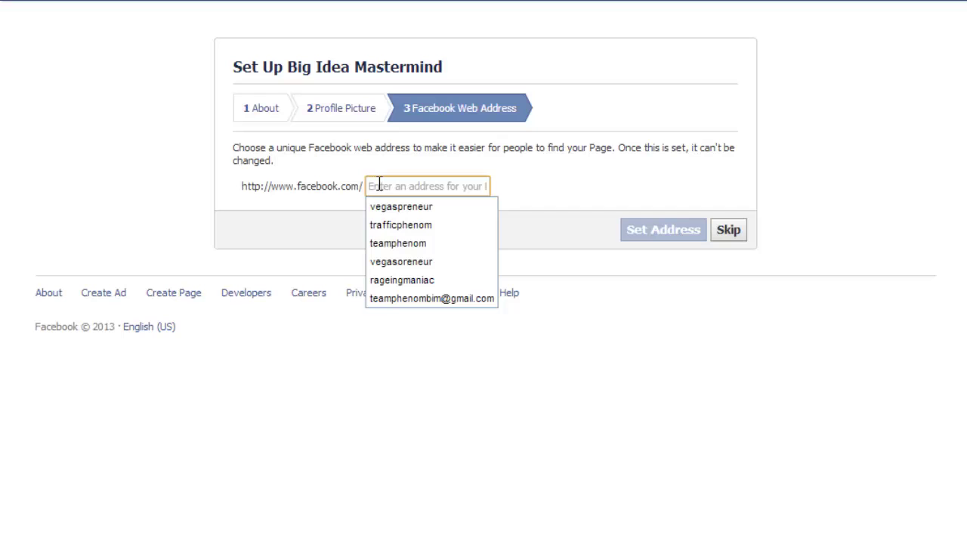
text(bigideamastermindbusiness)
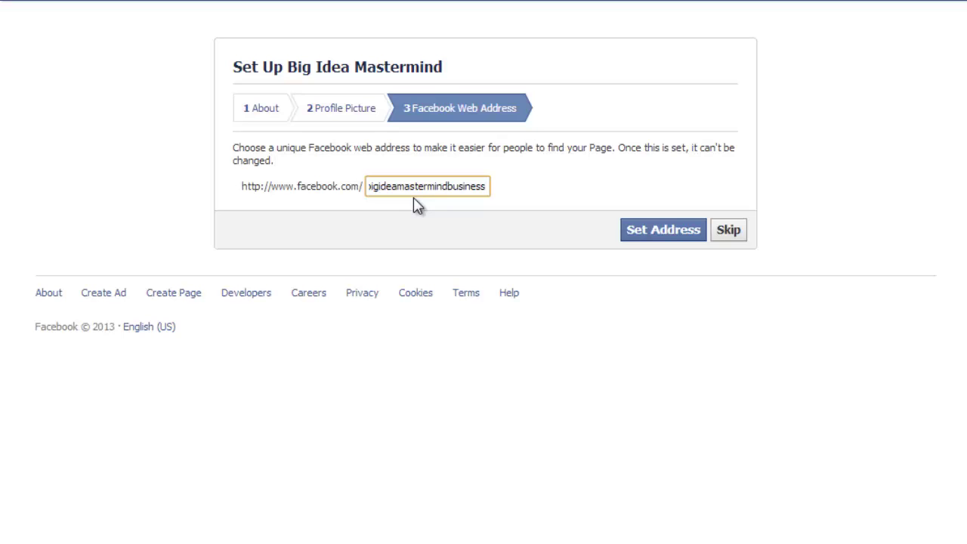
Claim the entered web address for the Page.
click(665, 233)
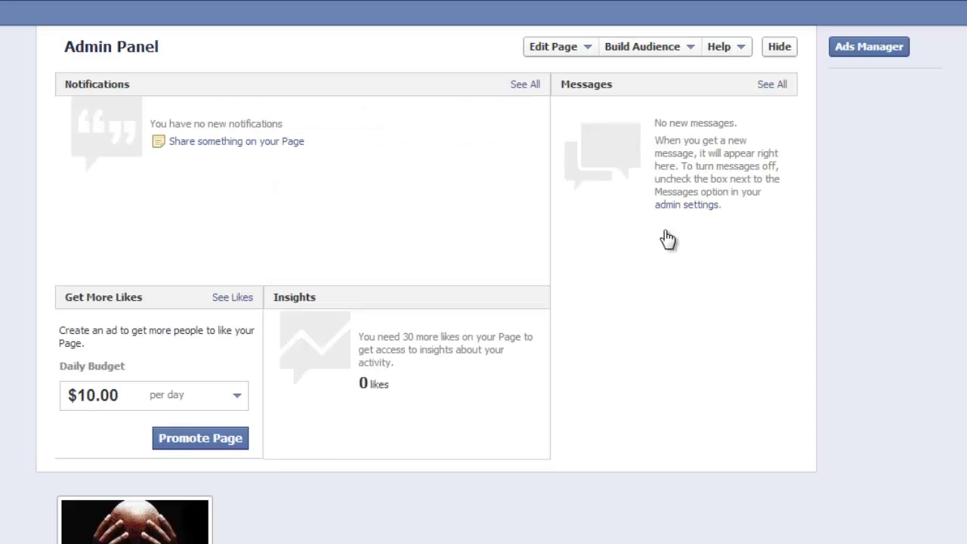
scroll(677, 361, down, 2)
scroll(678, 361, down, 3)
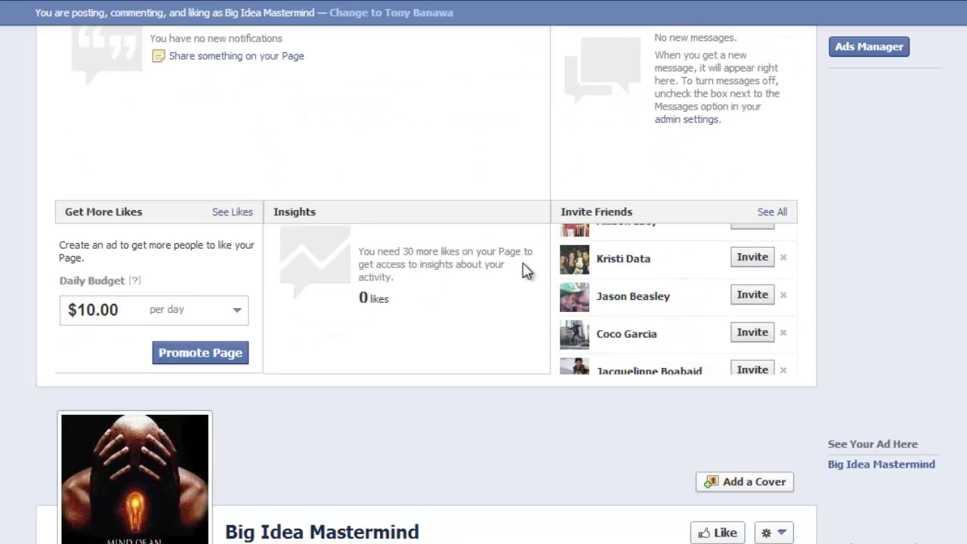
scroll(438, 252, down, 2)
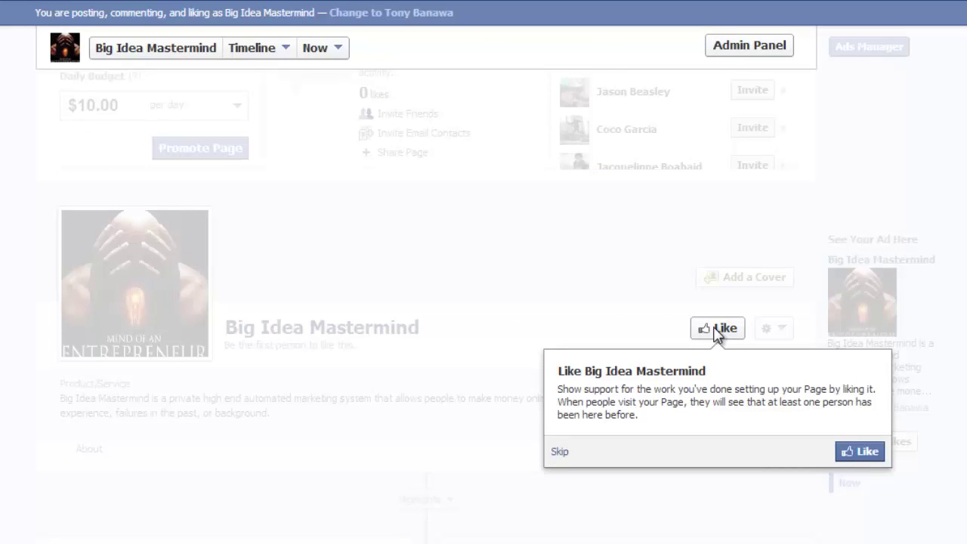
Like the Big Idea Mastermind Page and dismiss the Invite Email Contacts tip.
click(866, 454)
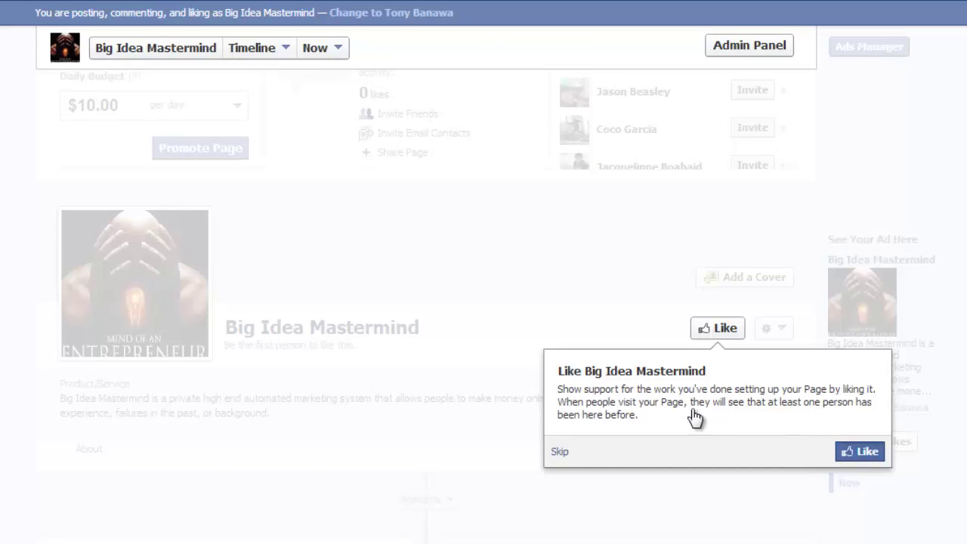
scroll(579, 360, up, 1)
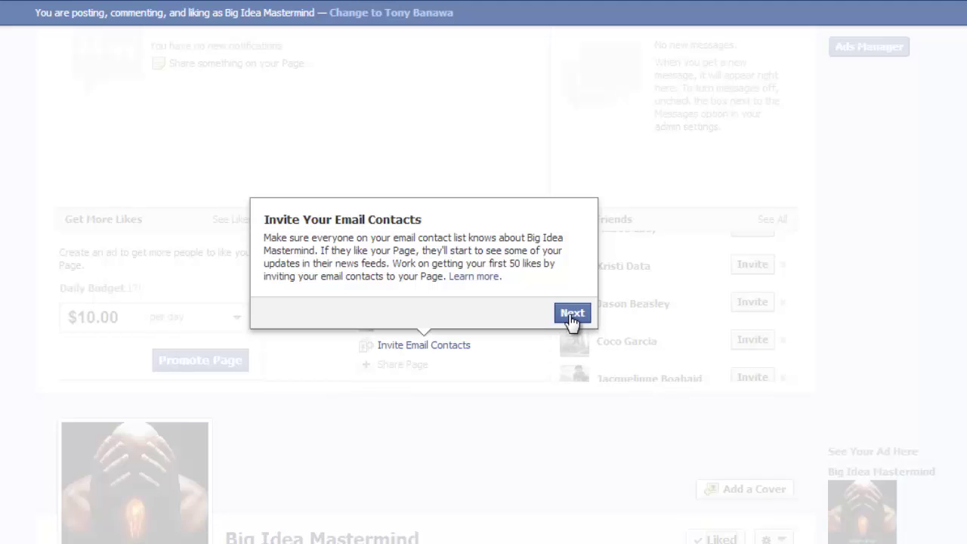
click(573, 313)
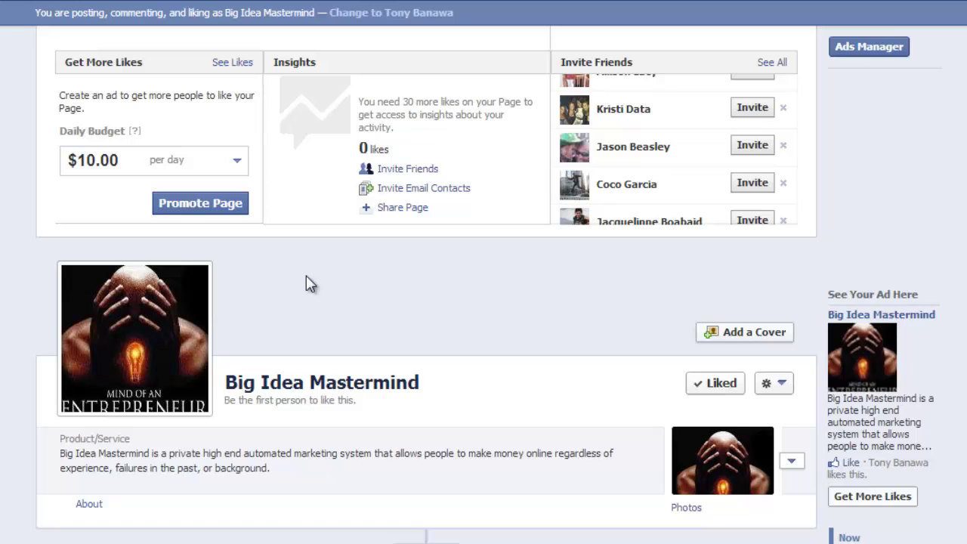
Start a cover photo upload for the Page via Add a Cover > Upload Photo.
click(723, 339)
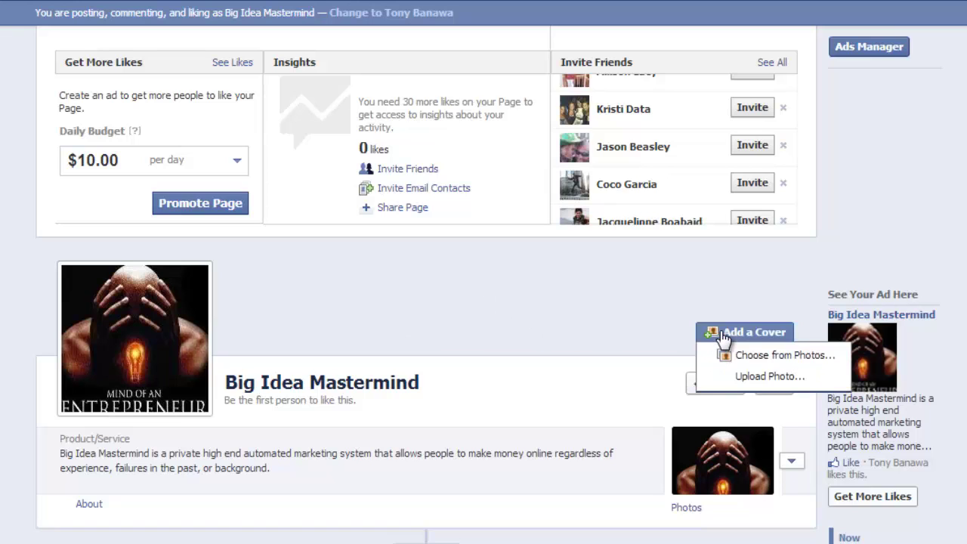
click(758, 384)
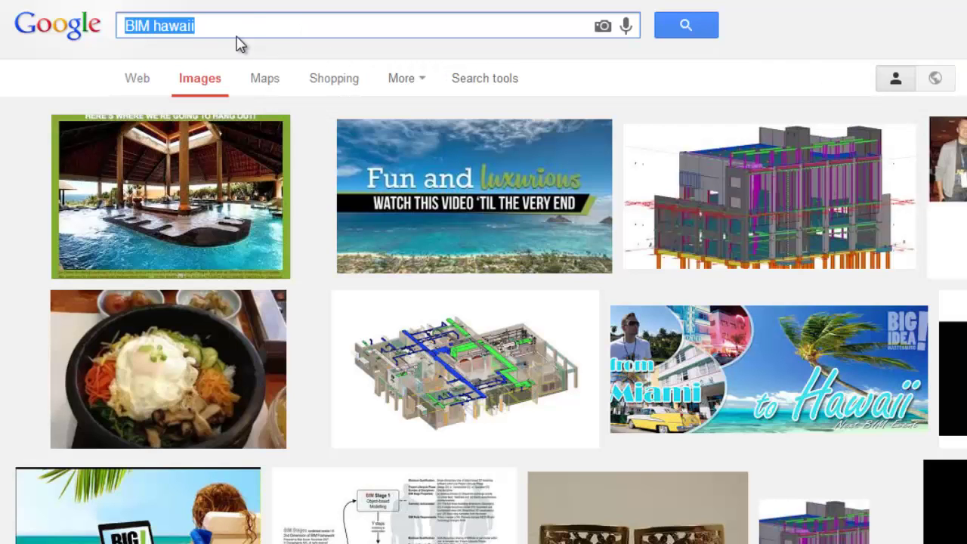
Replace the Google Images search with 'beaches' and close the chat window.
triple_click(252, 25)
key(BackSpace)
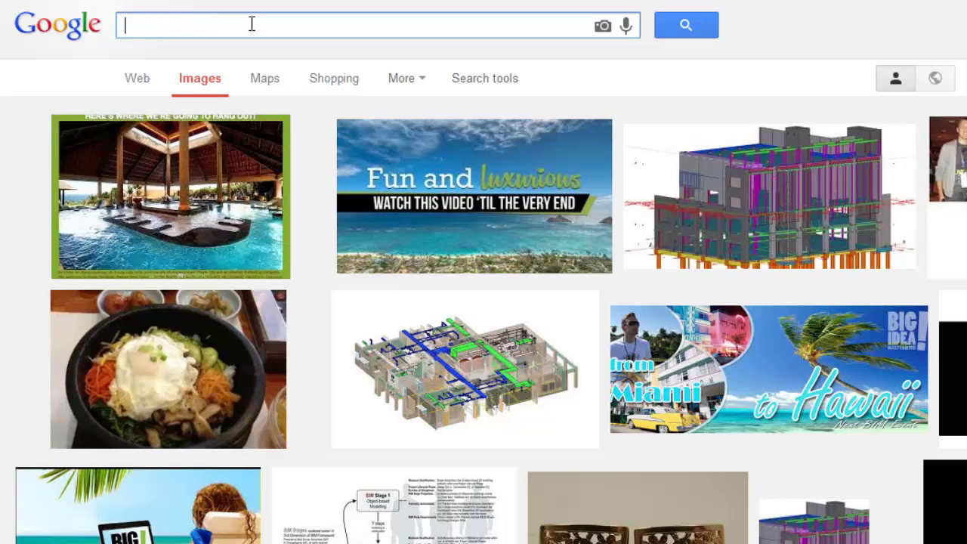
text(beaches)
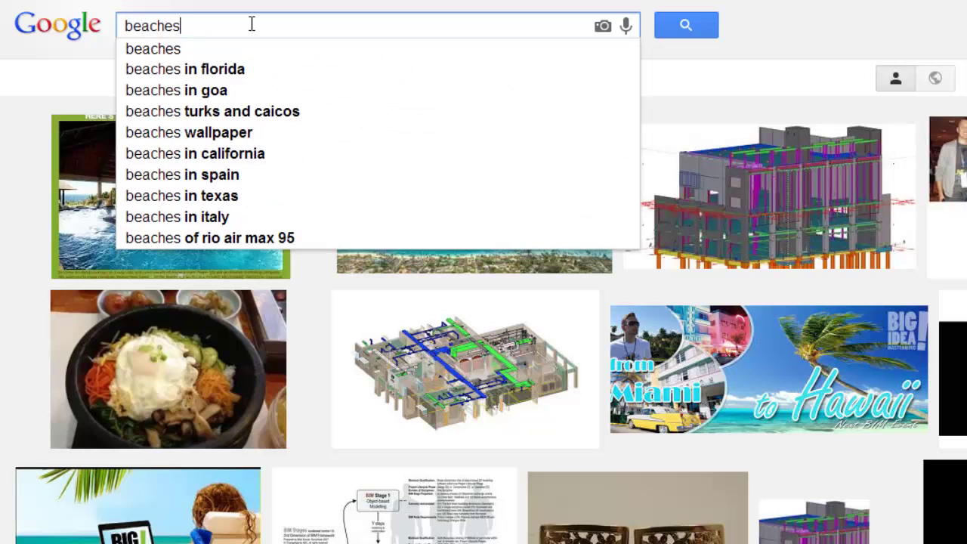
key(Return)
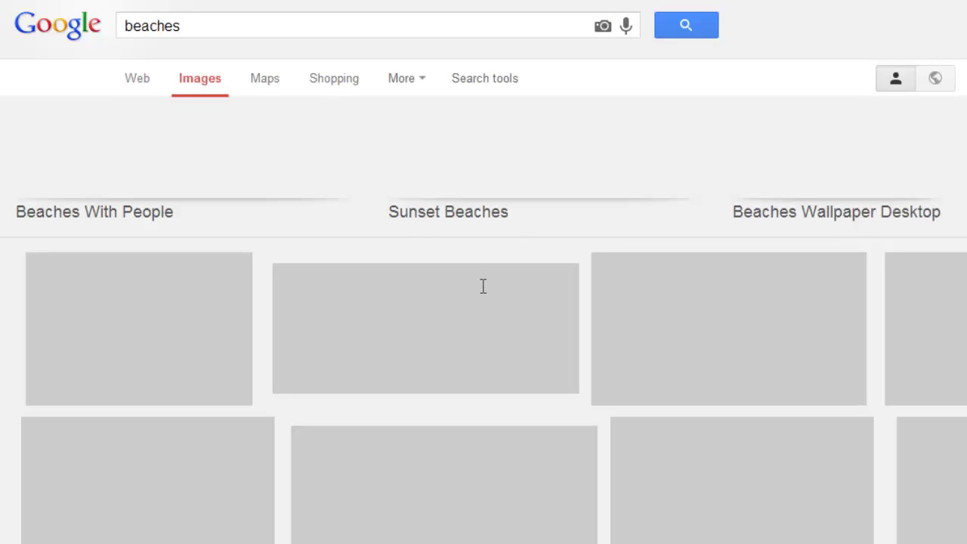
scroll(521, 302, down, 2)
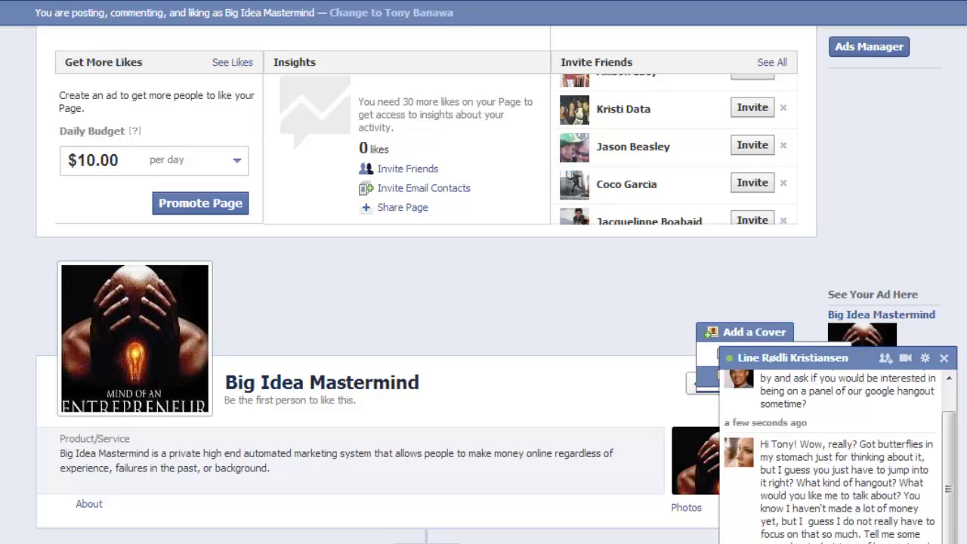
click(944, 358)
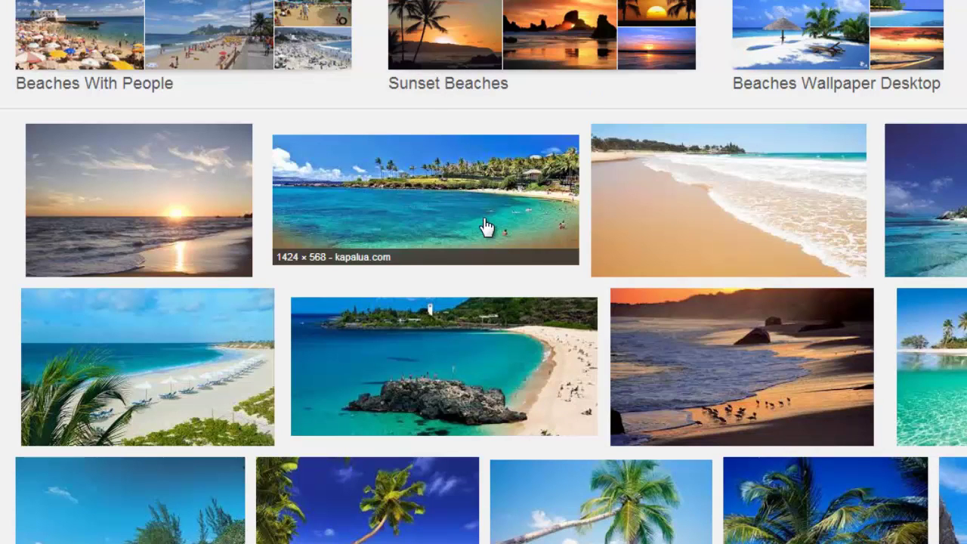
Save the 1424 × 568 Kapalua beach panorama image to the computer.
click(429, 220)
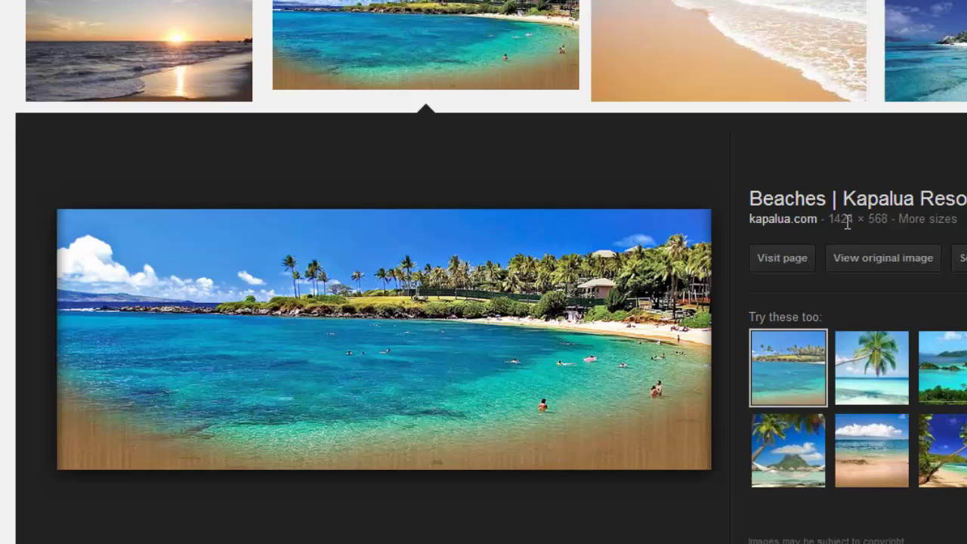
drag(829, 219, 886, 219)
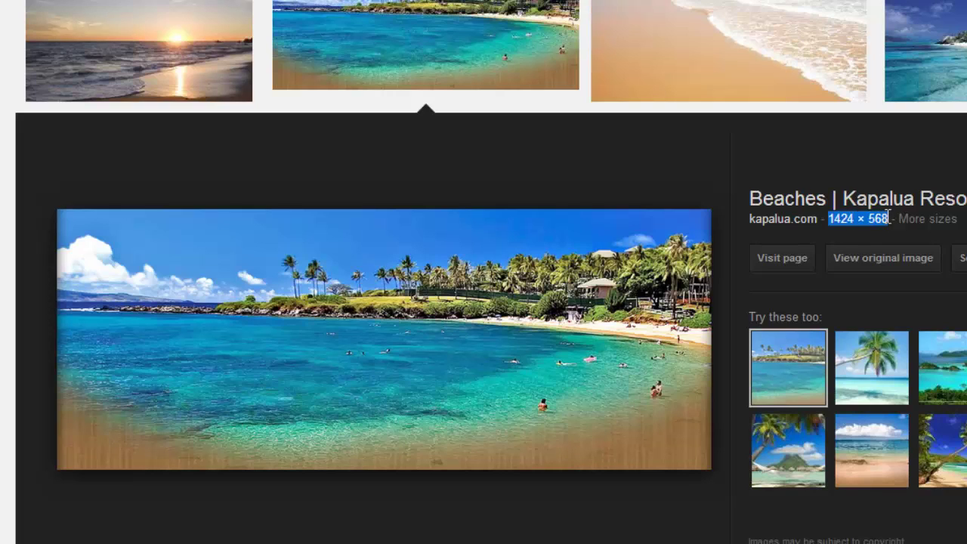
right_click(379, 309)
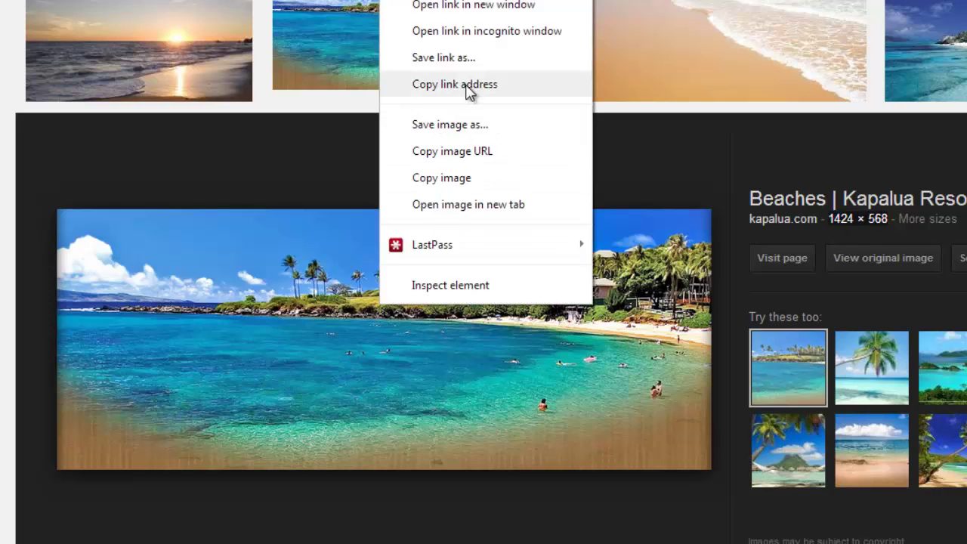
click(459, 127)
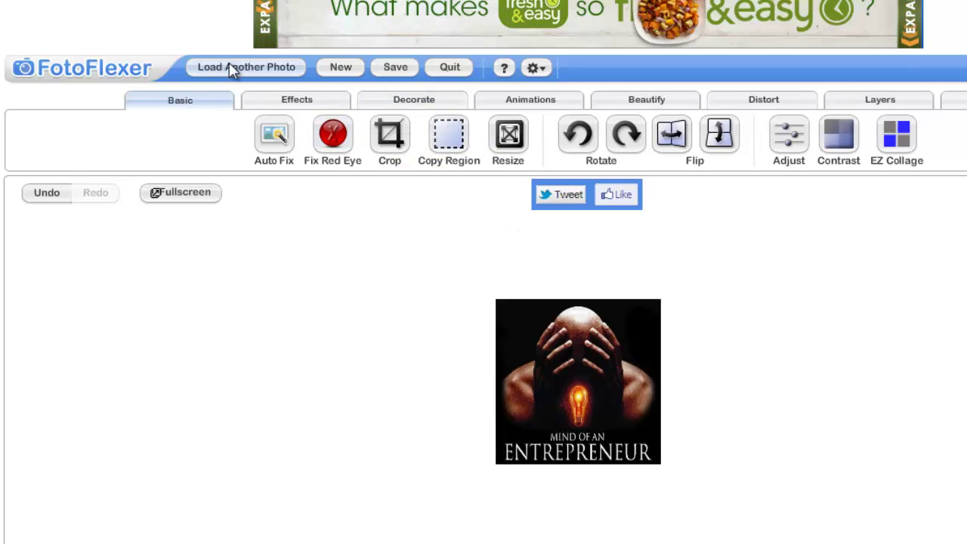
Load activities-beaches from the Downloads folder into FotoFlexer as another photo.
click(236, 68)
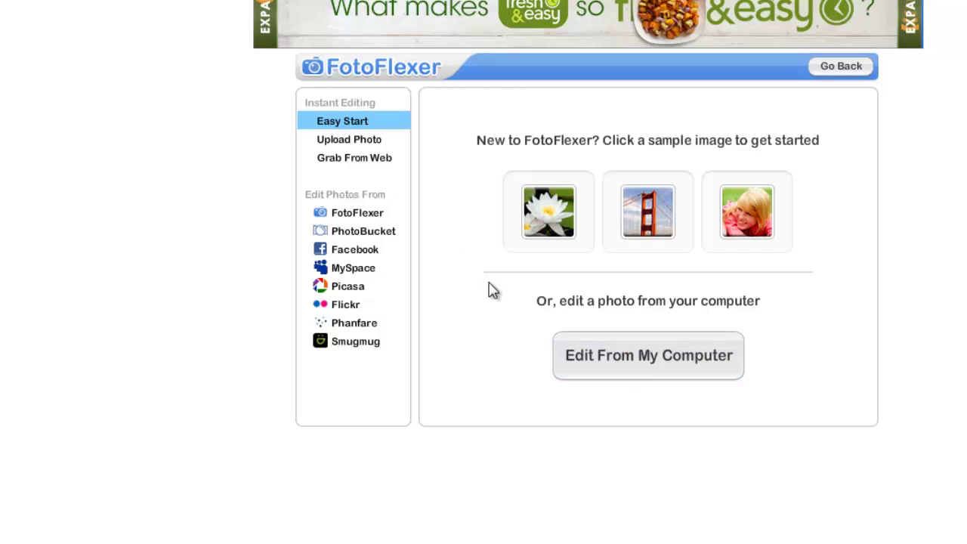
click(346, 142)
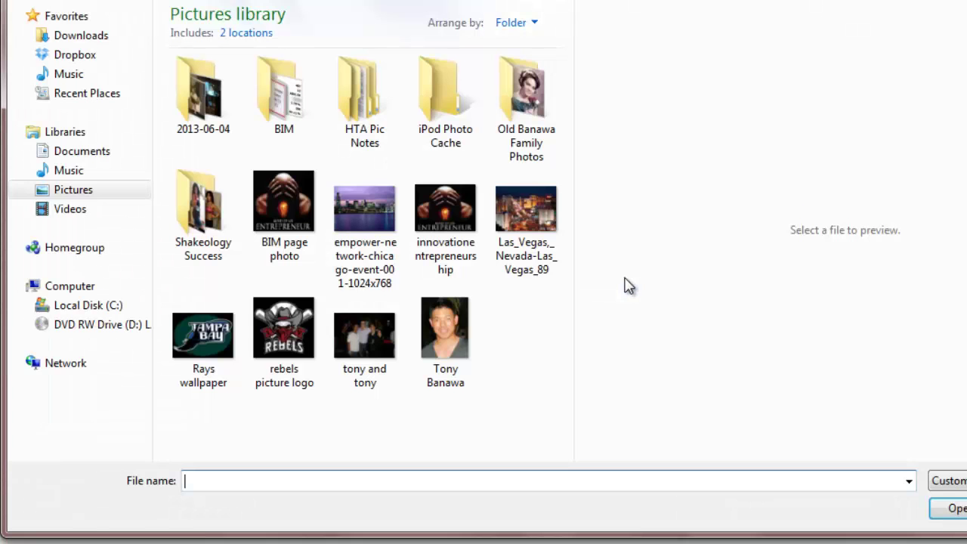
click(102, 43)
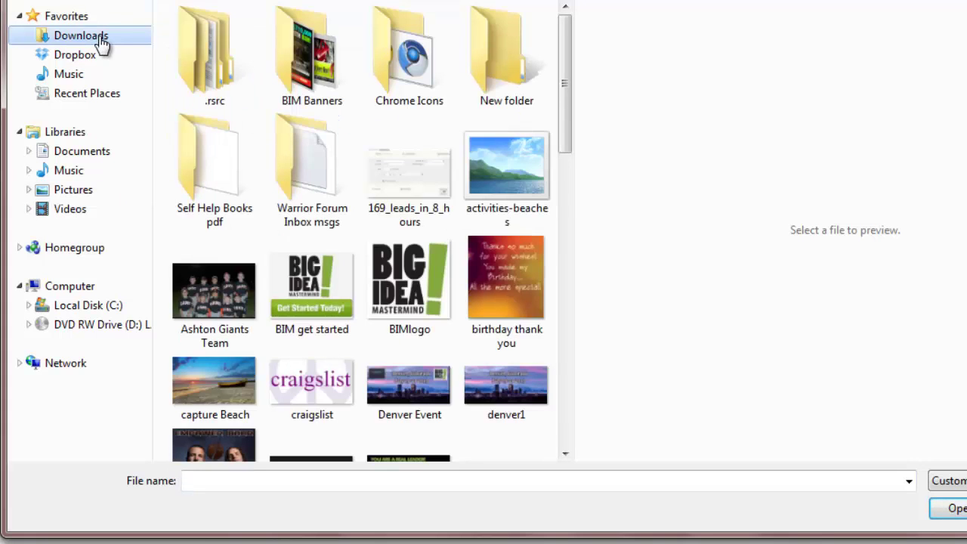
double_click(492, 194)
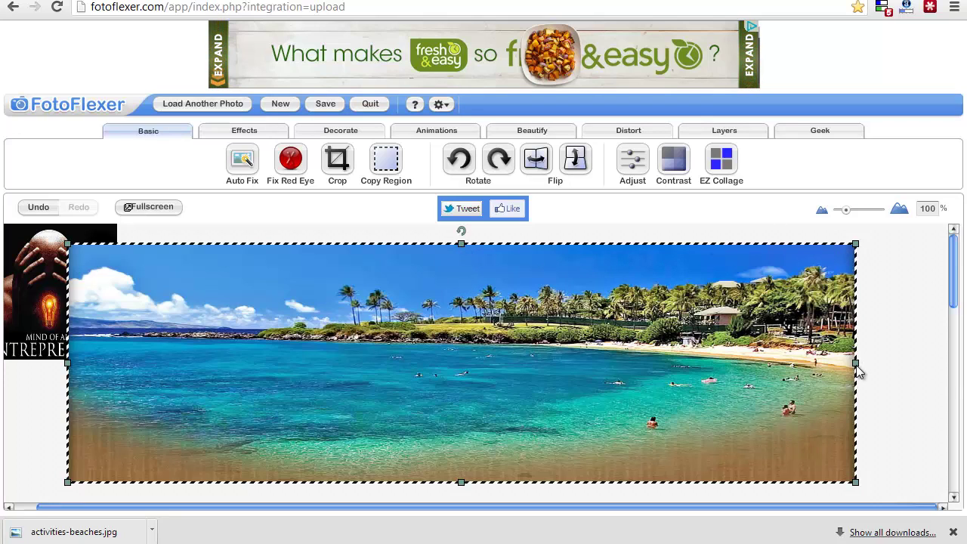
Narrow the beach layer to 852 × 316 and move it right, clear of the other image.
drag(857, 364, 848, 369)
drag(569, 335, 205, 344)
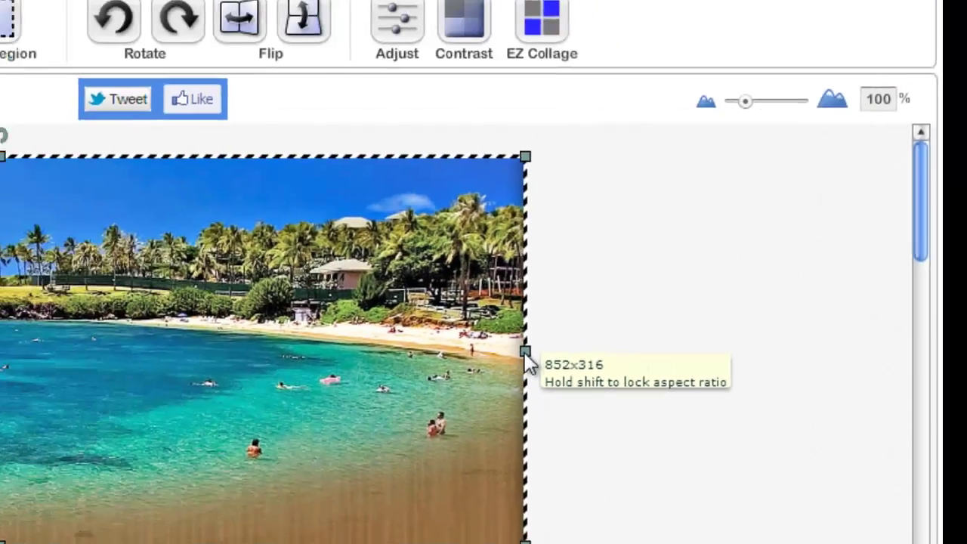
drag(526, 355, 526, 357)
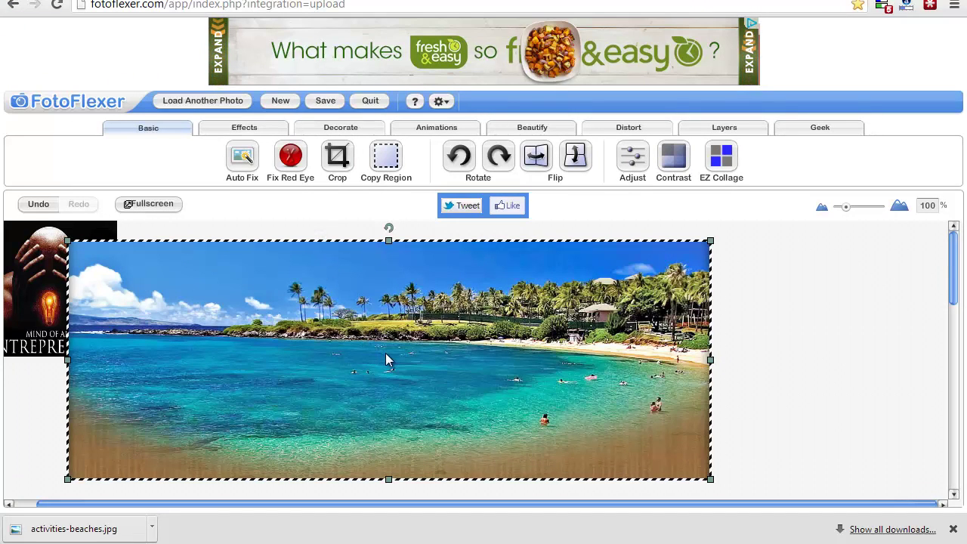
drag(385, 353, 504, 364)
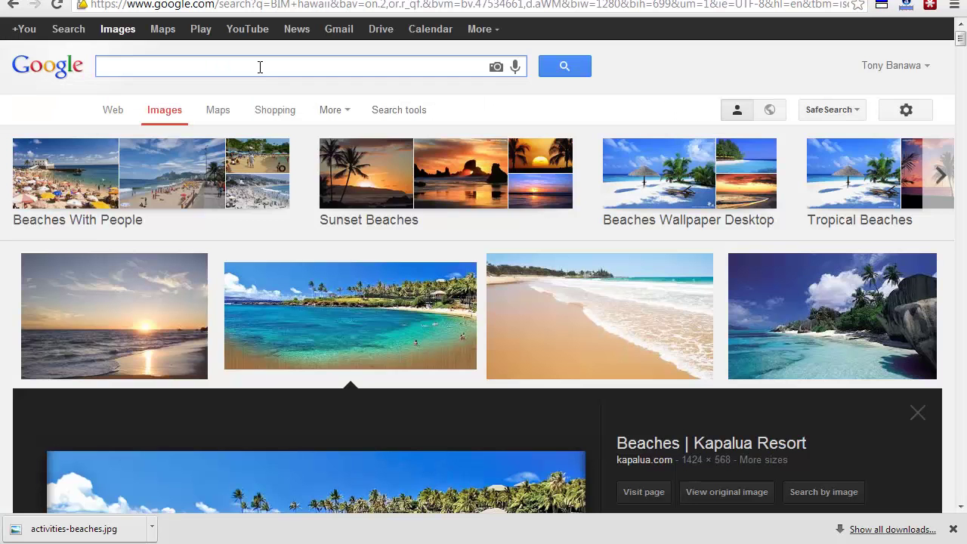
Search Google Images for 'Big idea mastermind logo'.
text(Bi)
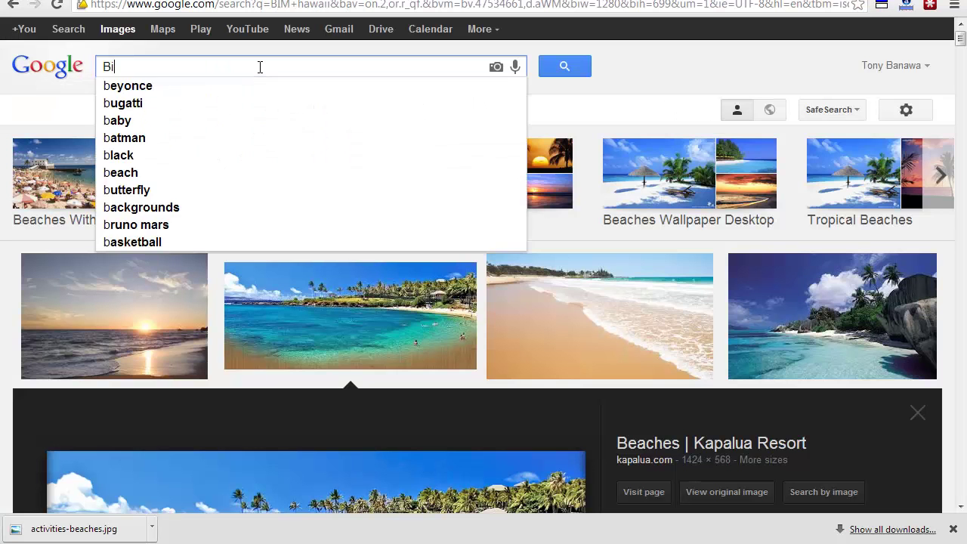
text(g idea mastermind logo)
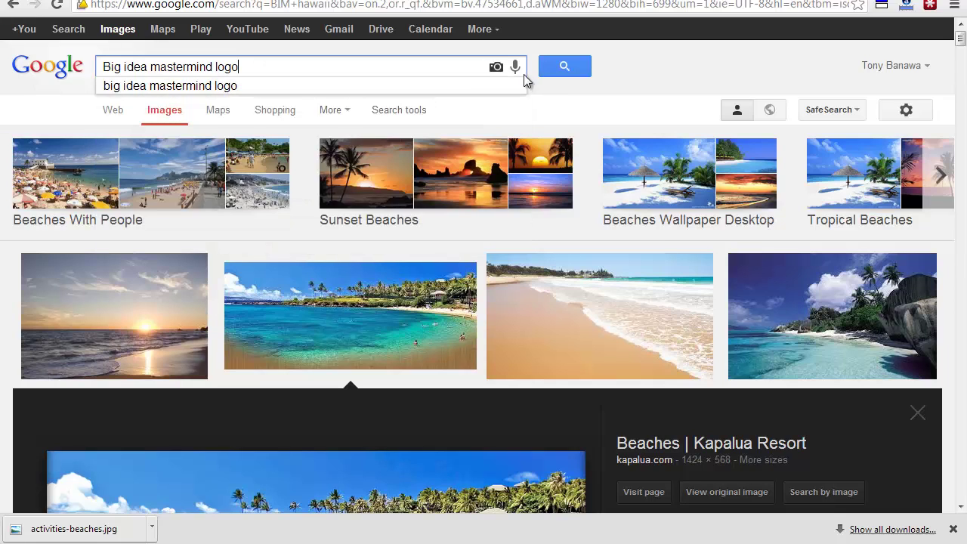
click(565, 69)
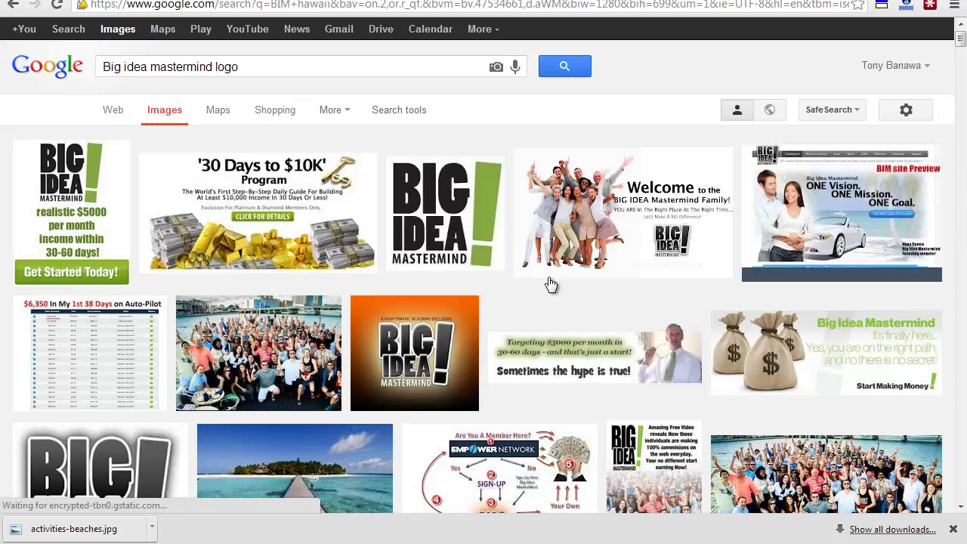
scroll(592, 345, down, 5)
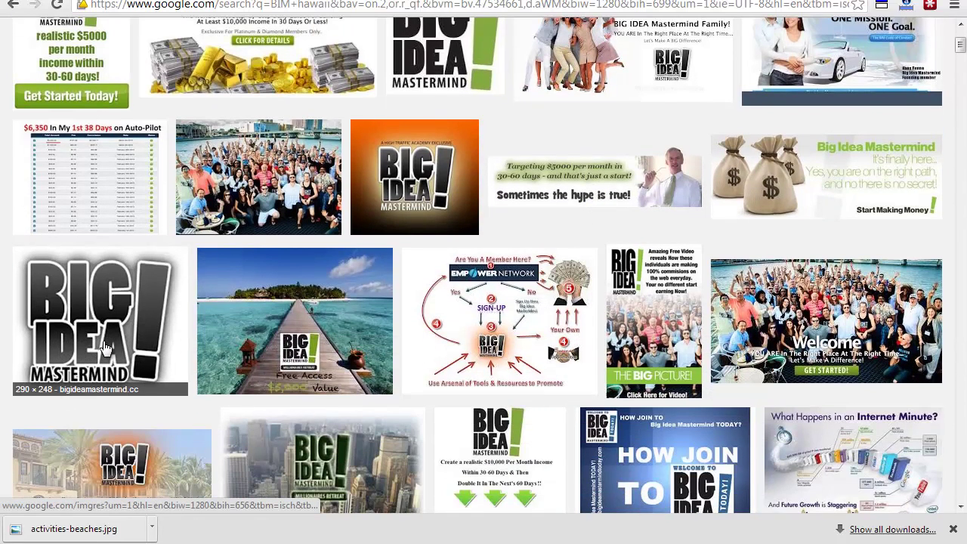
scroll(159, 332, down, 5)
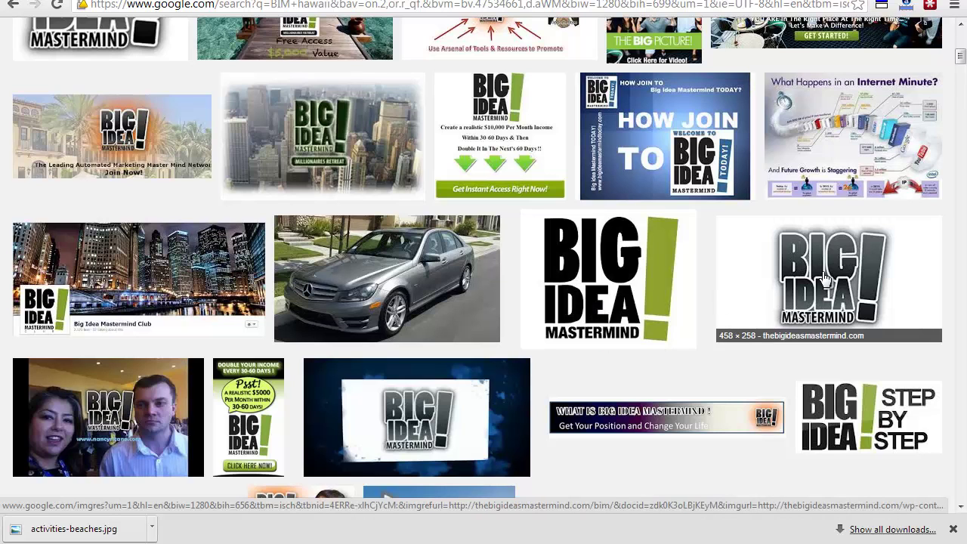
scroll(777, 281, down, 4)
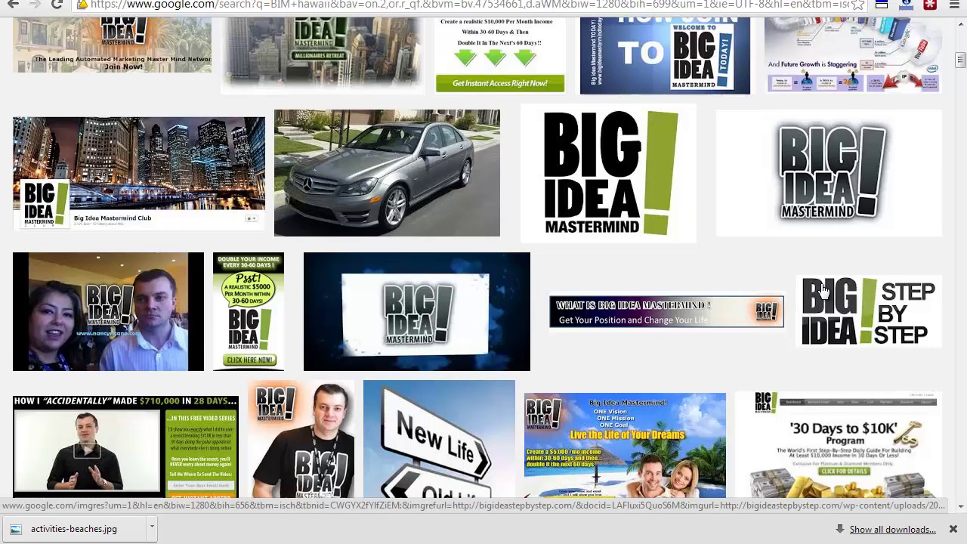
scroll(821, 283, down, 3)
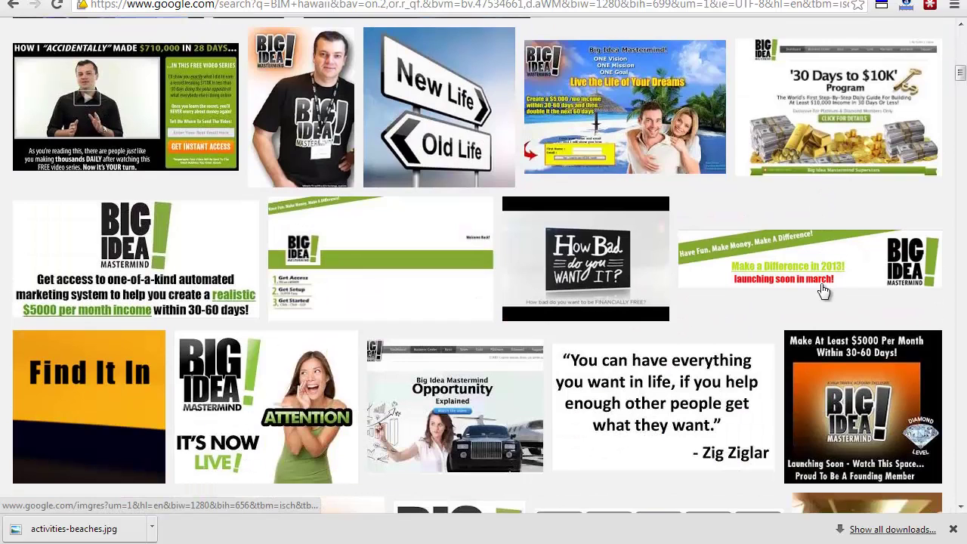
scroll(580, 189, up, 5)
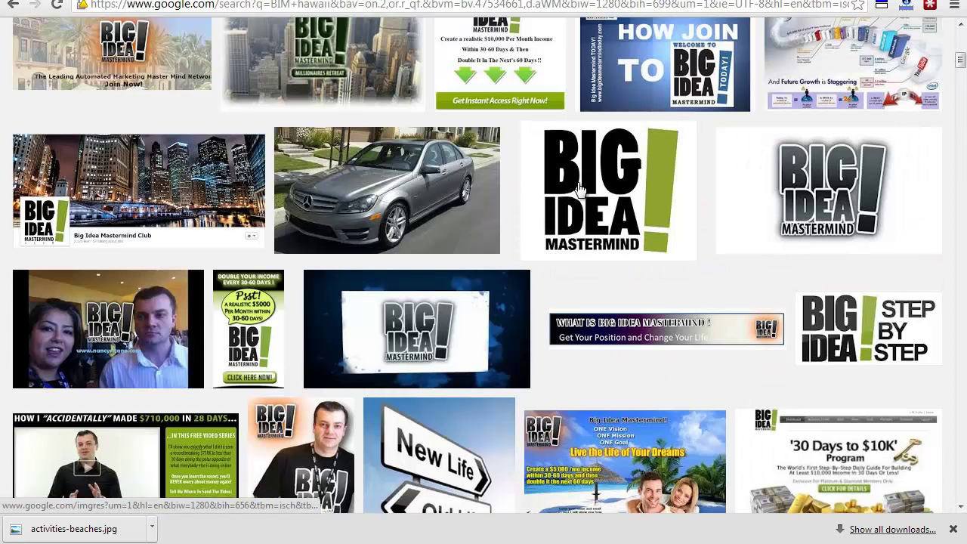
Save the BIG IDEA logo image to the computer as bim-logo.
click(580, 189)
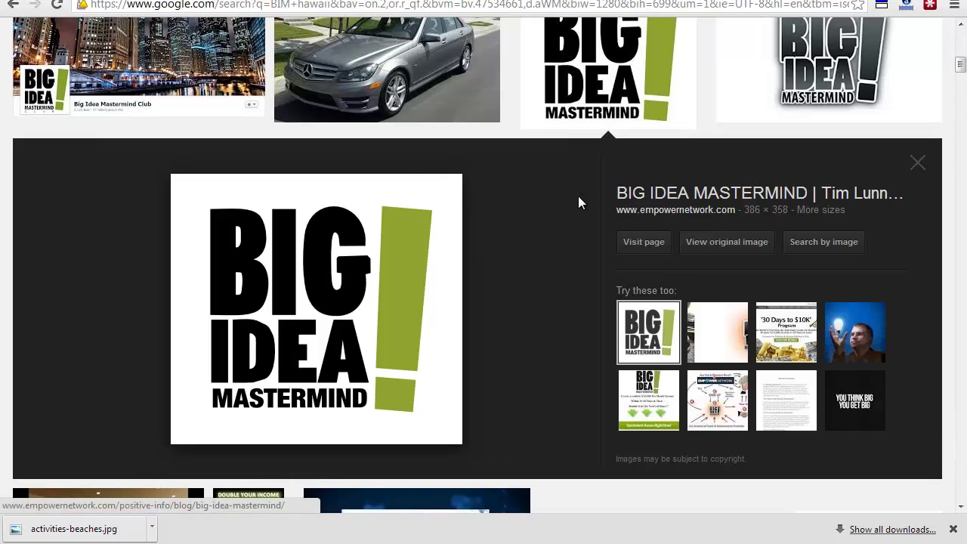
right_click(325, 309)
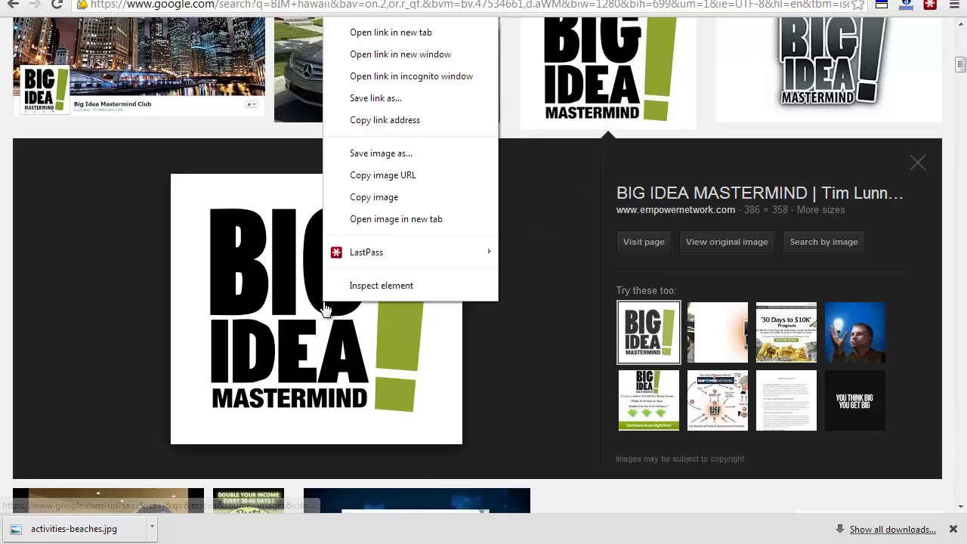
click(380, 156)
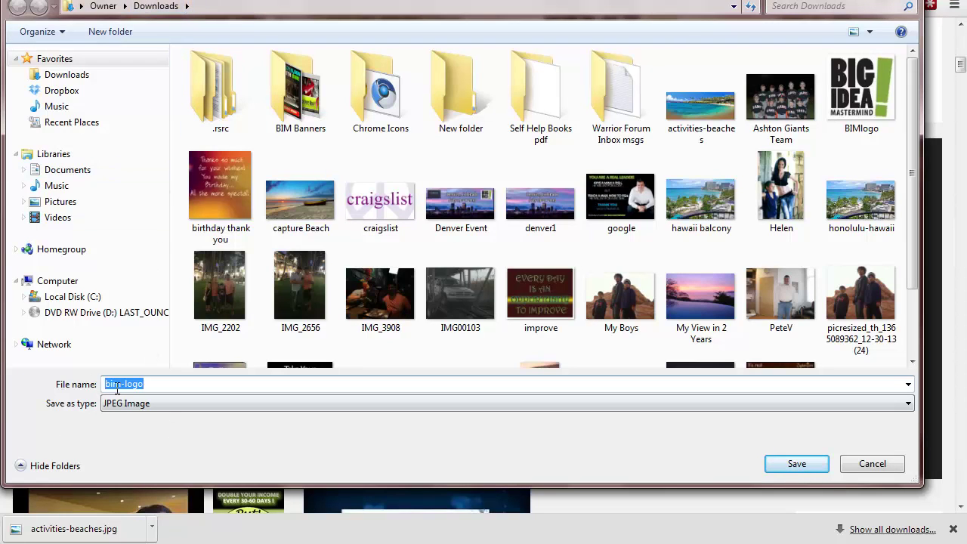
click(800, 464)
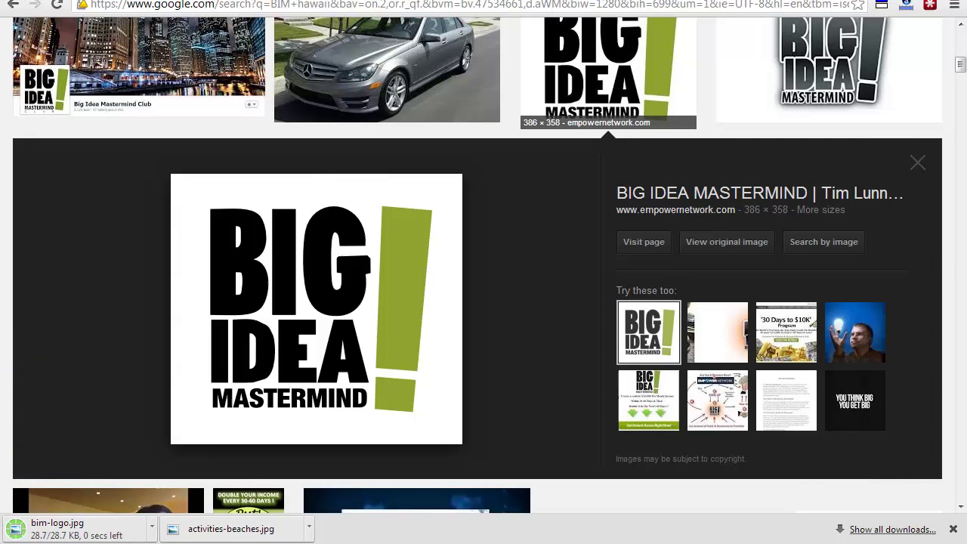
Add bim-logo to FotoFlexer and move it over the centre of the beach photo.
key(ctrl+Tab)
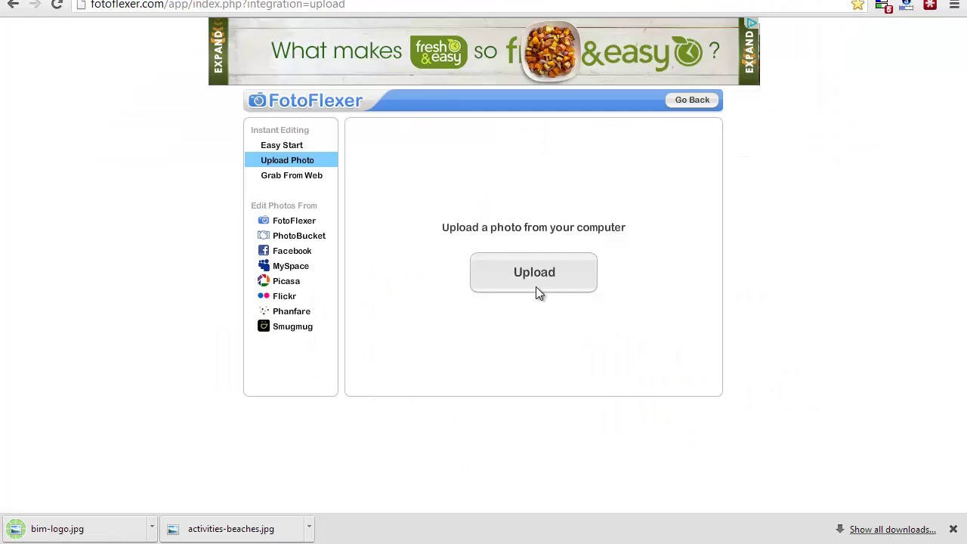
click(534, 282)
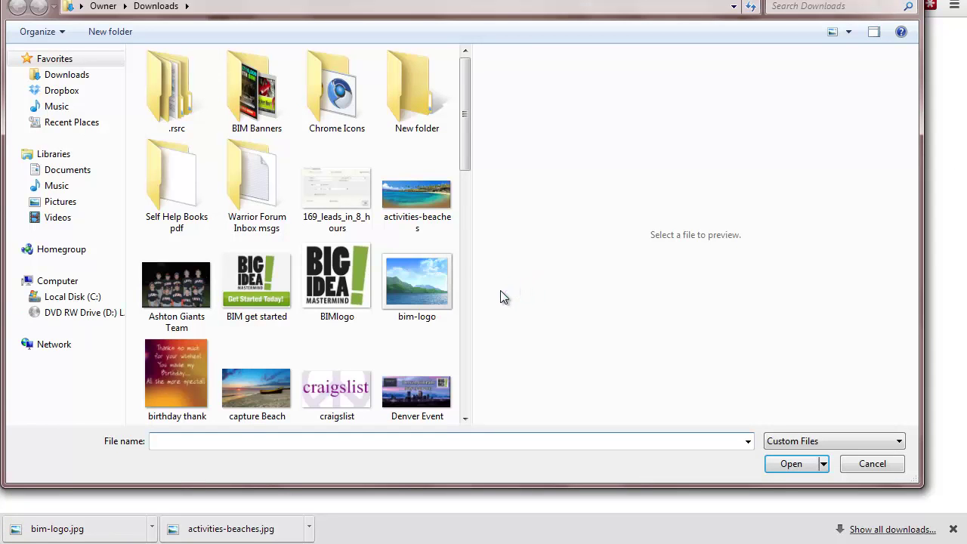
drag(467, 137, 465, 151)
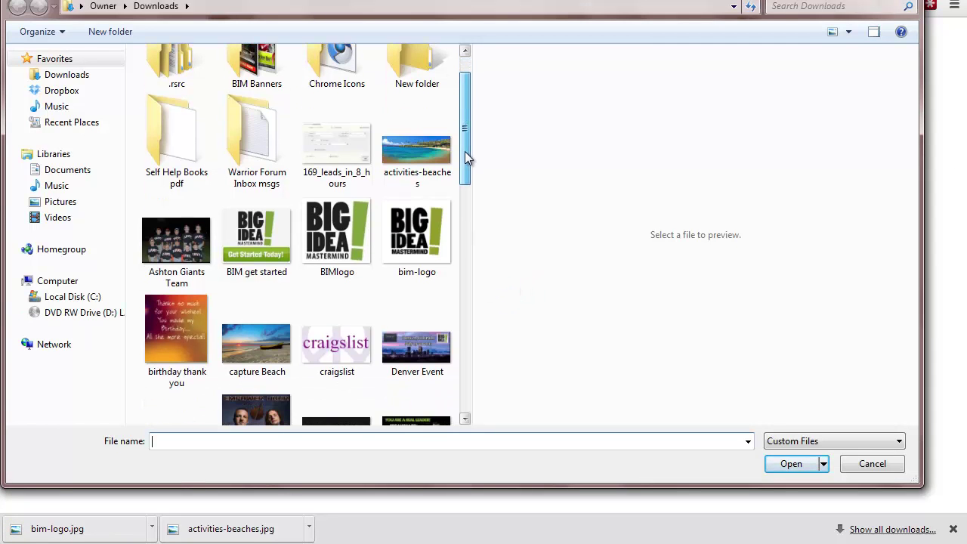
double_click(417, 238)
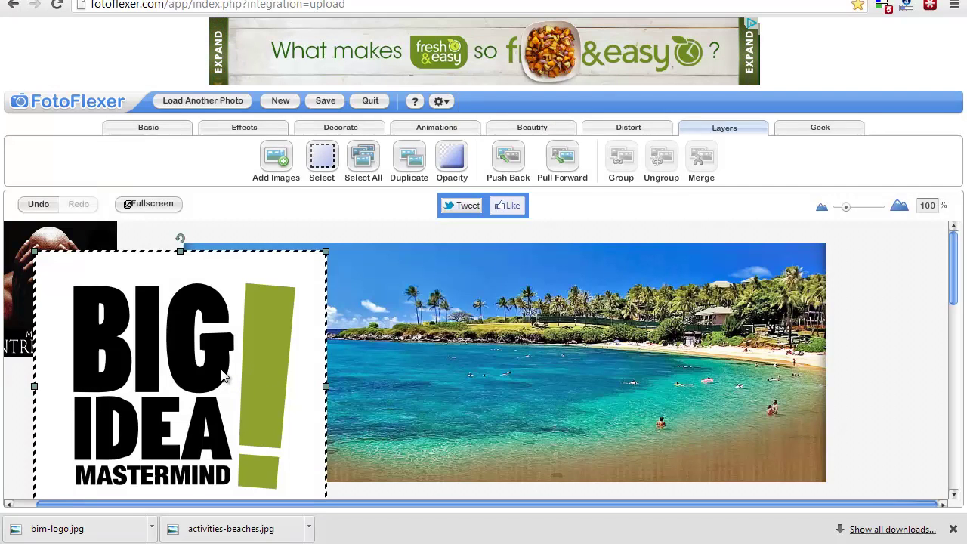
drag(225, 376, 549, 363)
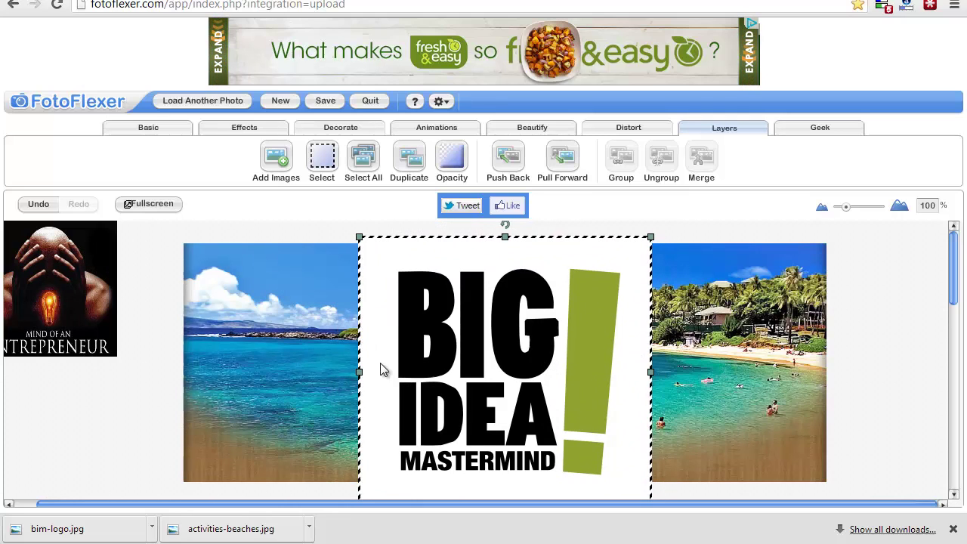
Stretch the BIG IDEA logo across the beach photo and set its opacity to about 28%.
drag(361, 378, 185, 392)
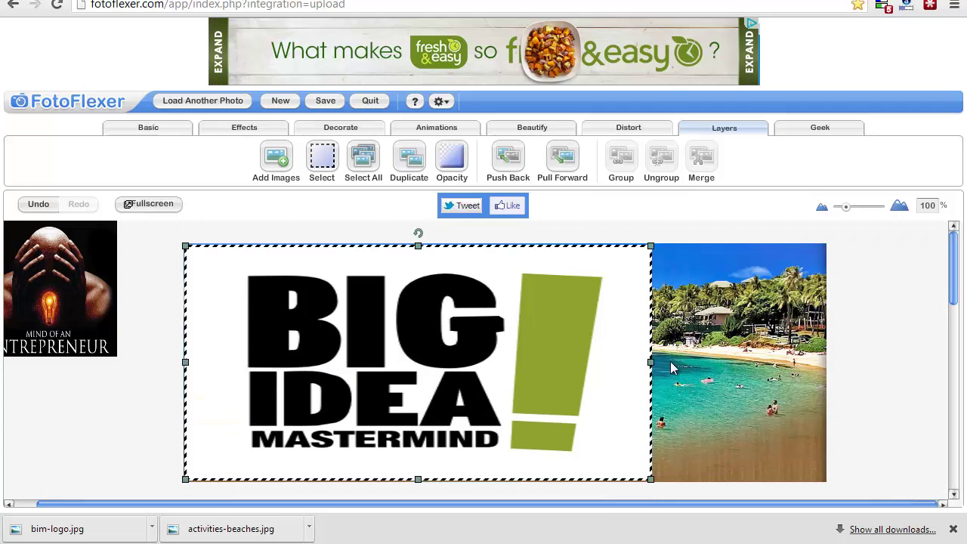
drag(651, 363, 825, 368)
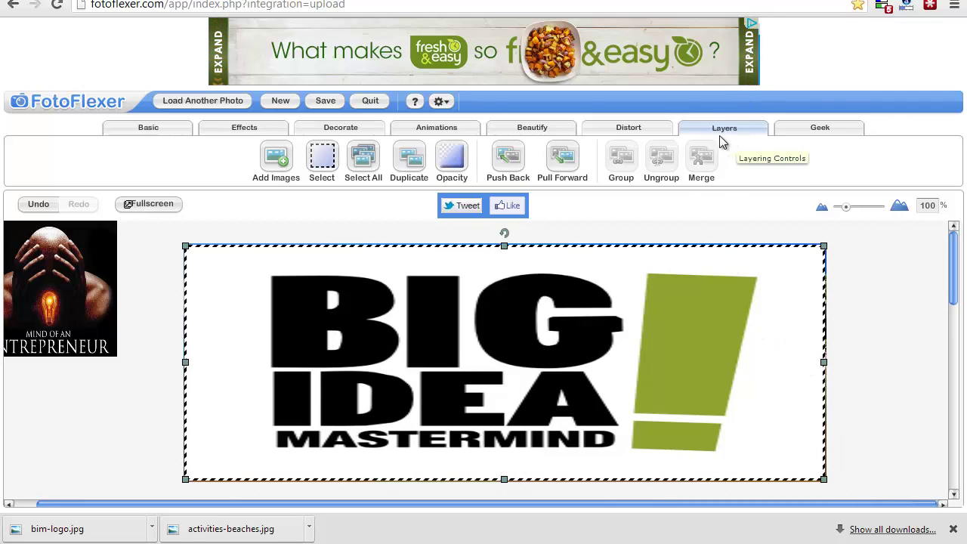
click(452, 161)
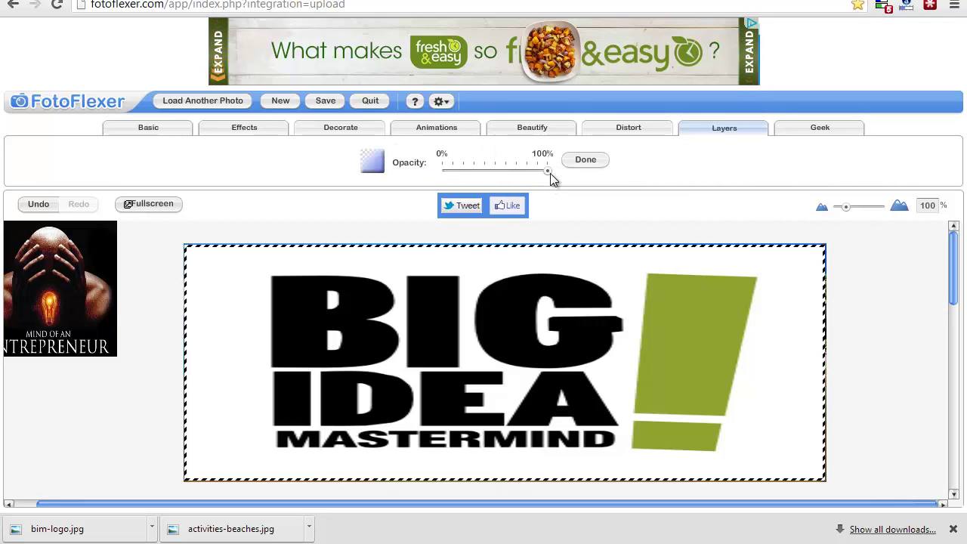
drag(551, 172, 459, 175)
click(471, 173)
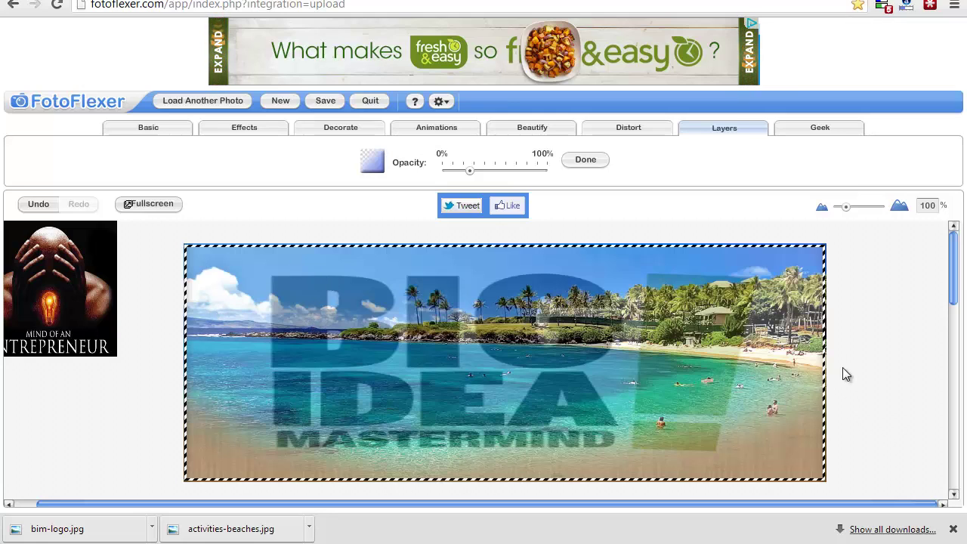
click(585, 159)
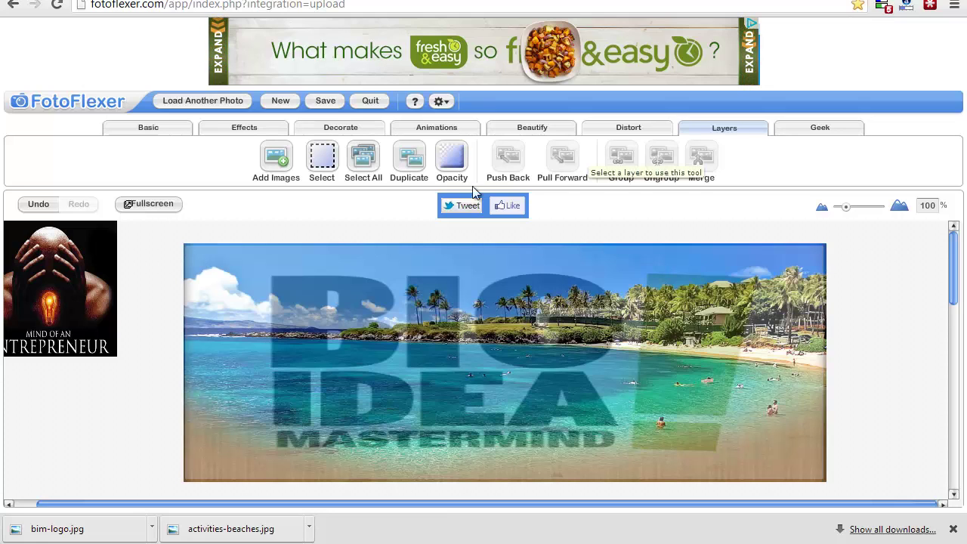
Save the composite to the computer as 'BIM facebook page banner' and return to Facebook.
click(326, 101)
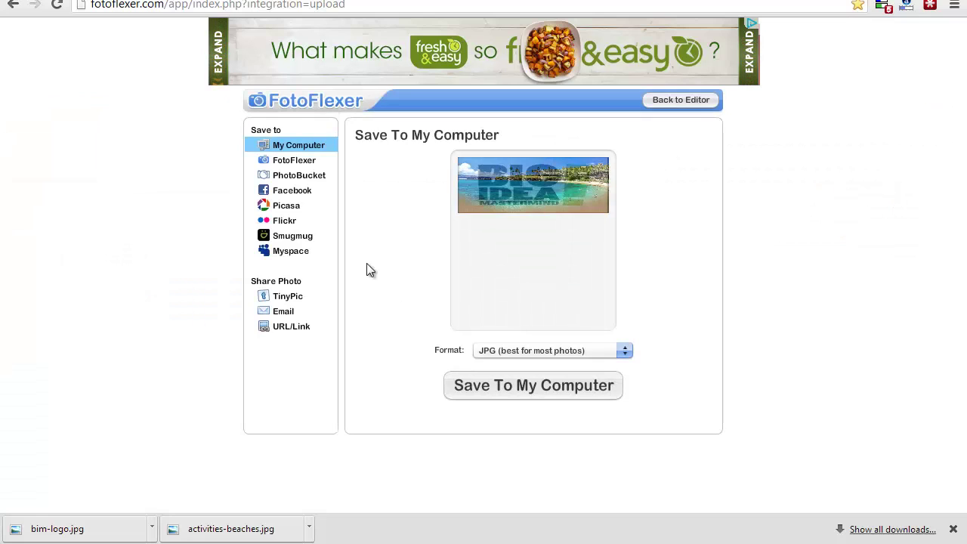
click(533, 388)
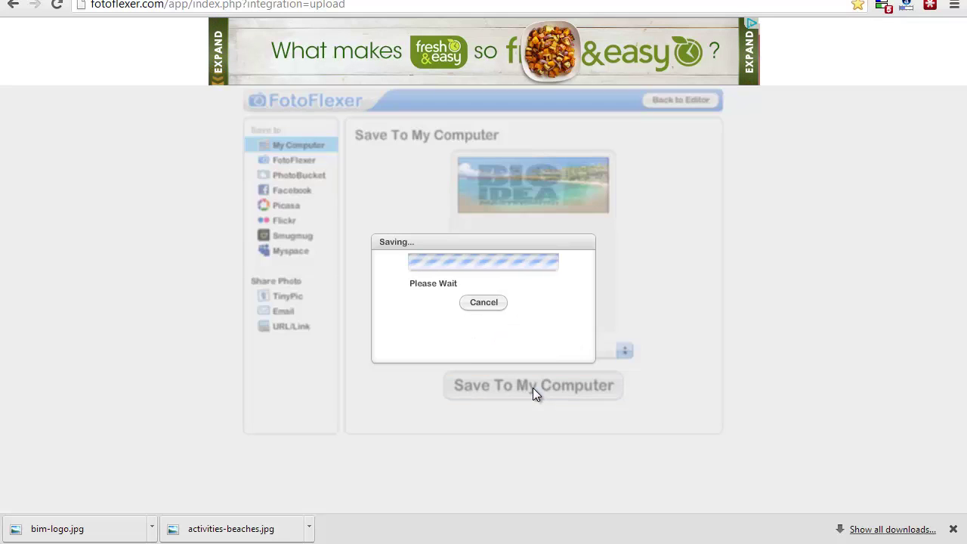
text(BIM )
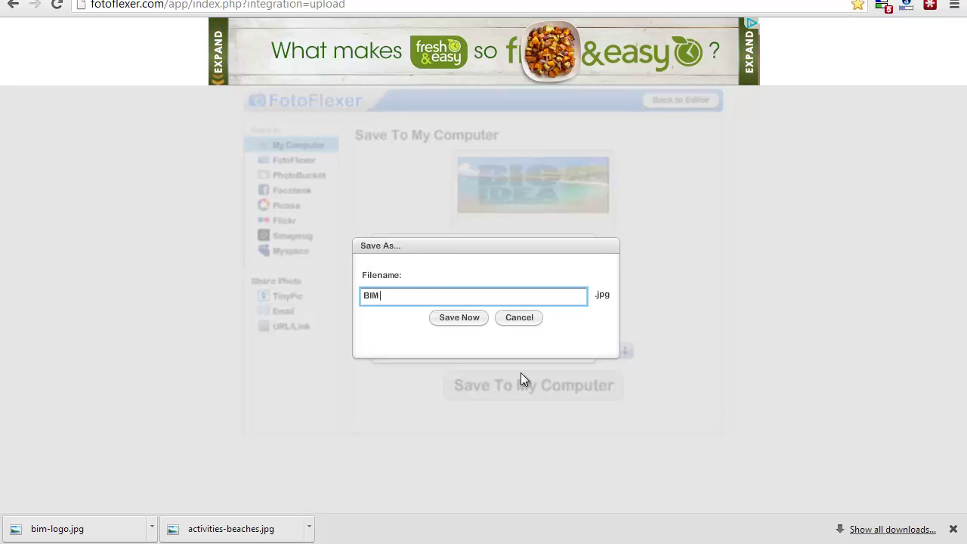
text(facebook page)
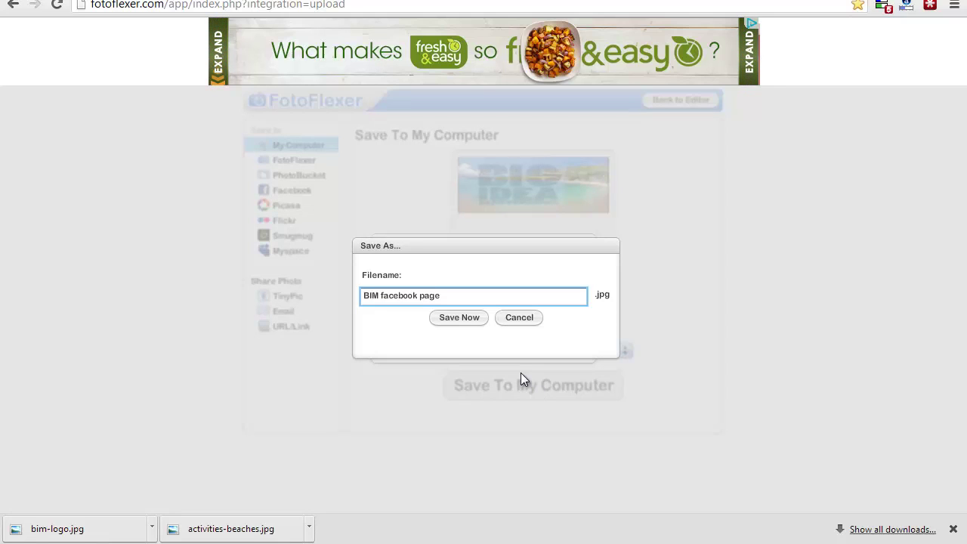
text( banner)
click(467, 315)
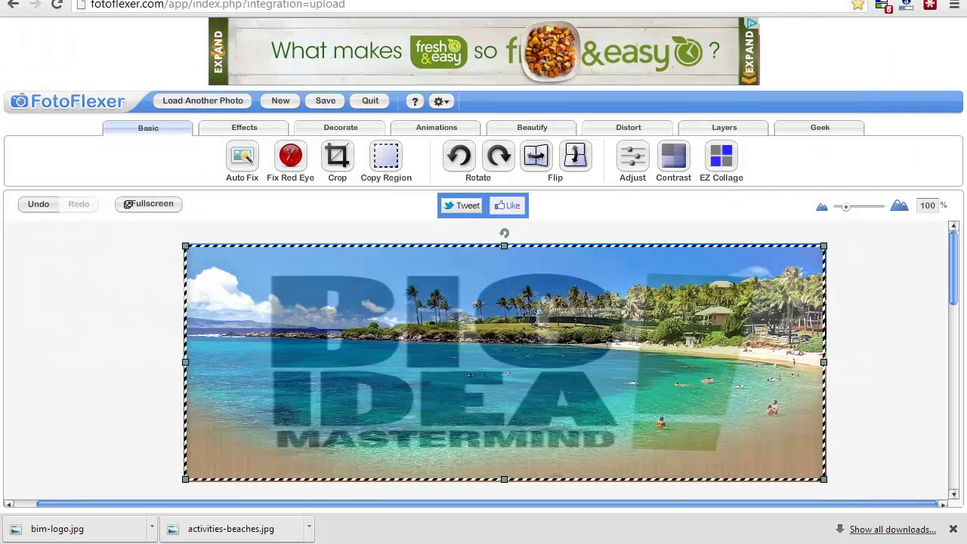
key(alt+Left)
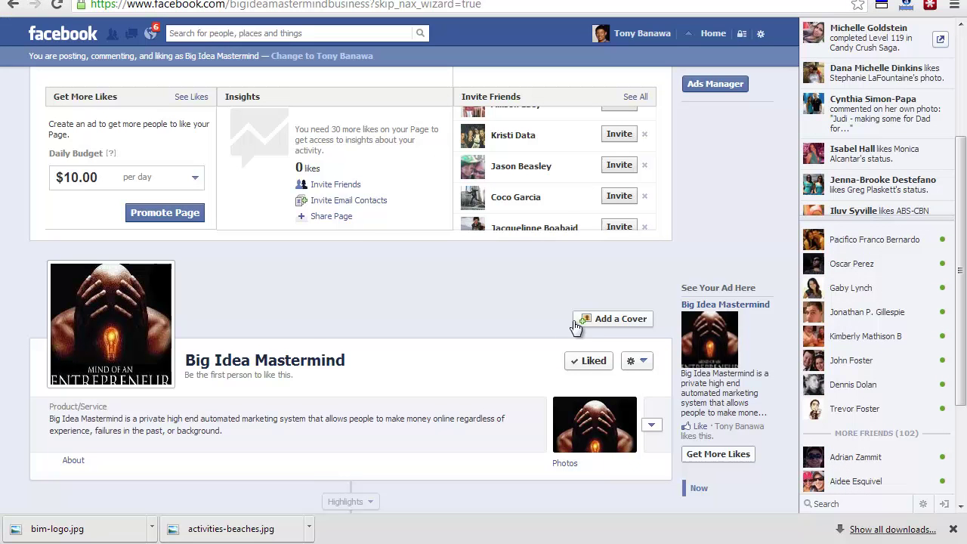
Upload 'BIM facebook page banner' from Downloads as the Page's cover image.
click(590, 320)
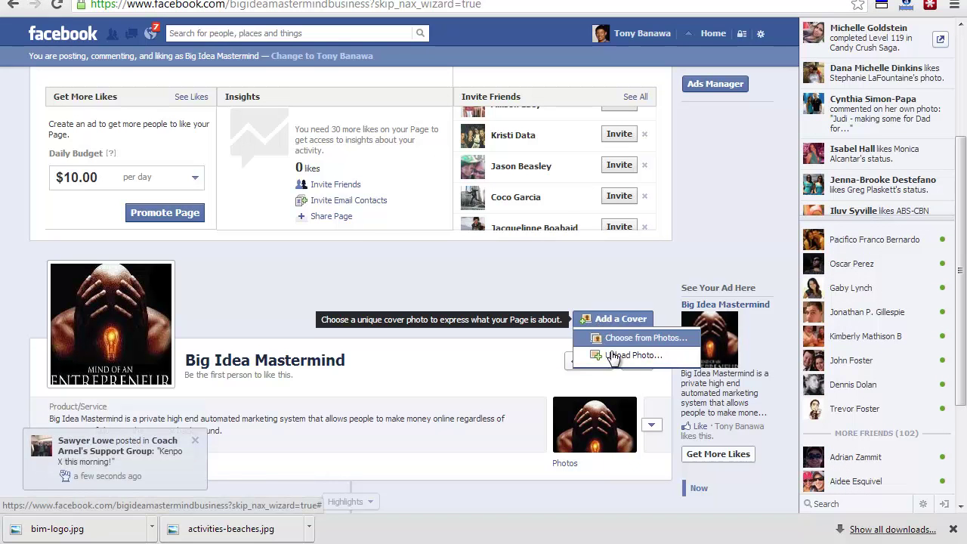
click(612, 354)
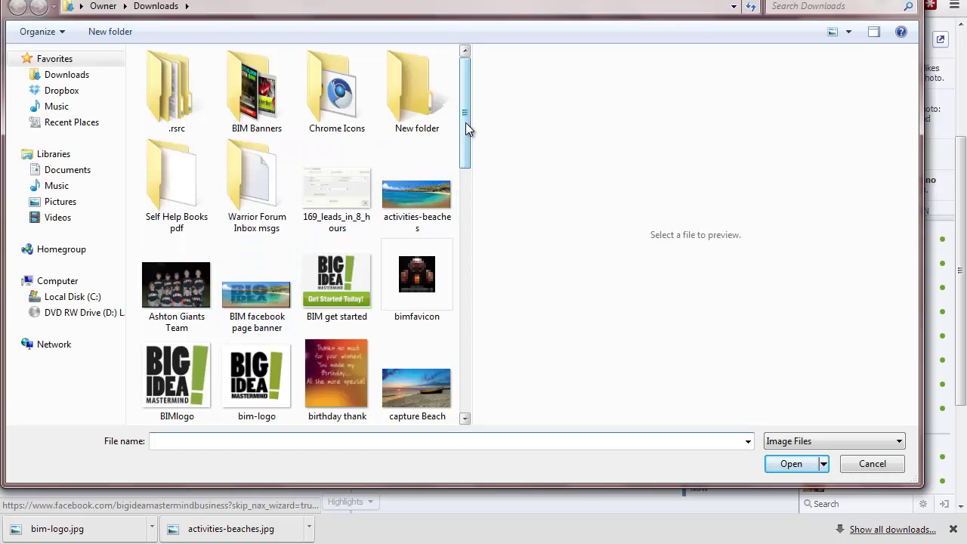
drag(468, 132, 475, 155)
click(272, 198)
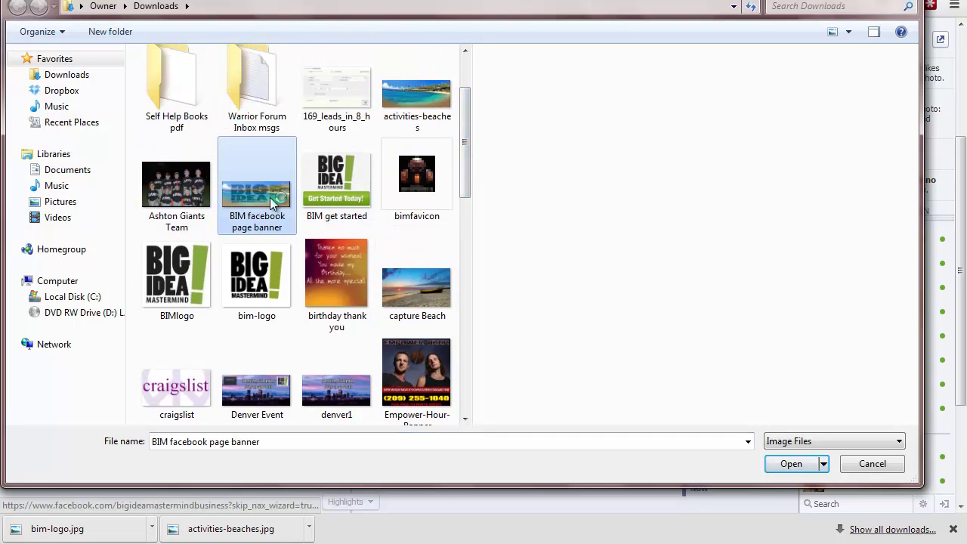
click(794, 467)
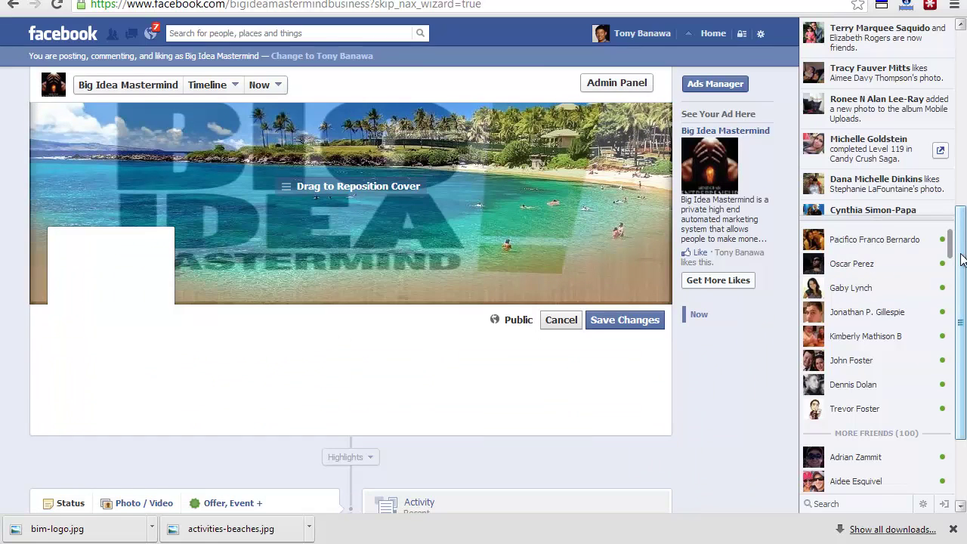
Reposition the beach-and-logo banner within the cover frame and save it as the cover photo.
drag(962, 260, 601, 339)
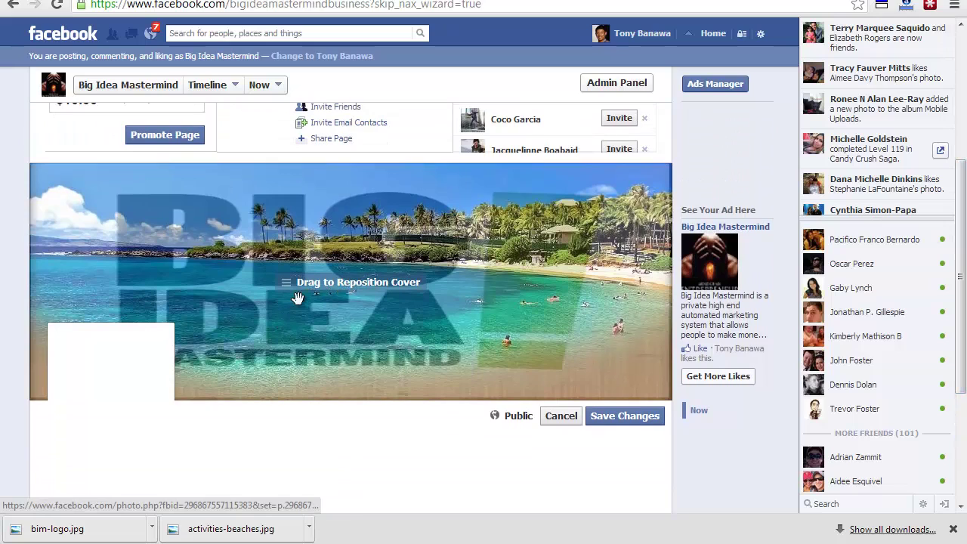
drag(287, 283, 416, 264)
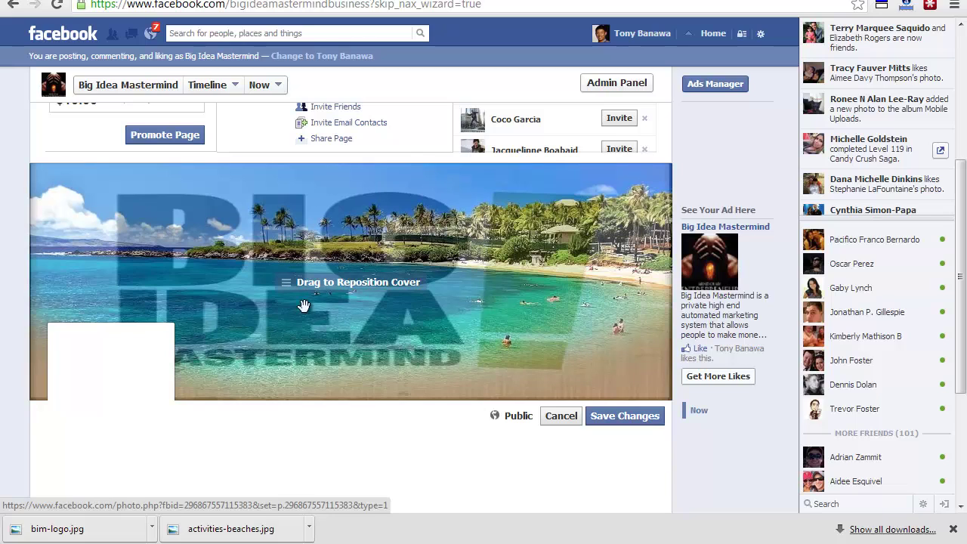
click(597, 426)
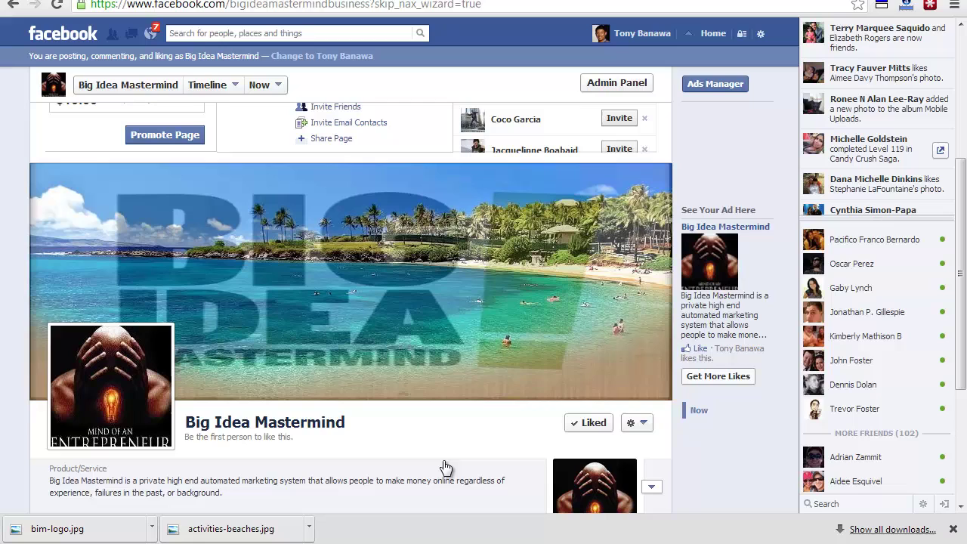
scroll(469, 313, down, 1)
scroll(469, 312, down, 2)
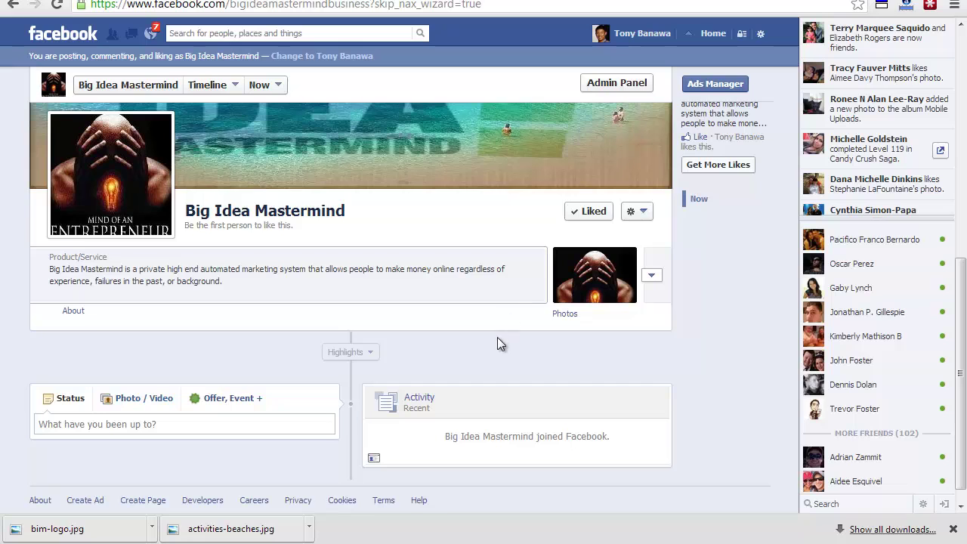
scroll(520, 295, up, 4)
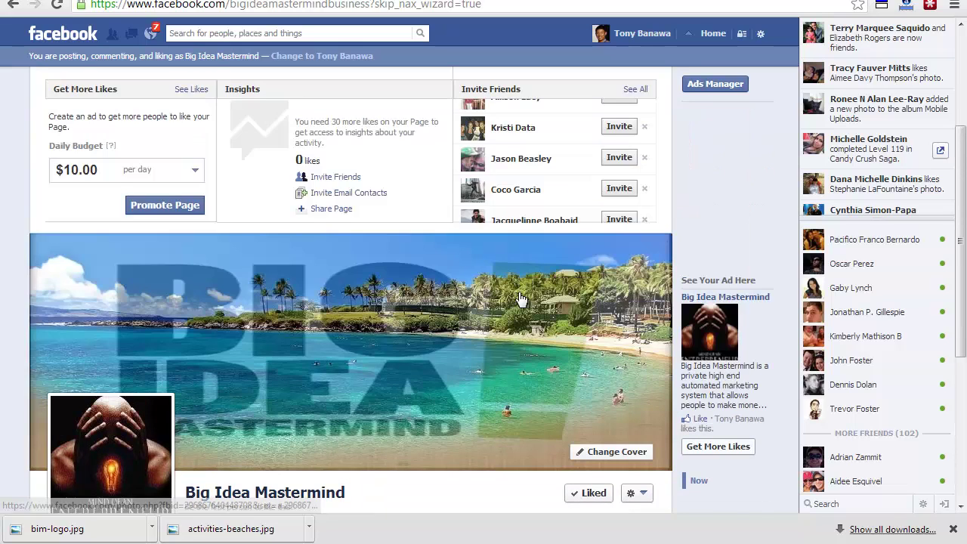
scroll(520, 299, up, 3)
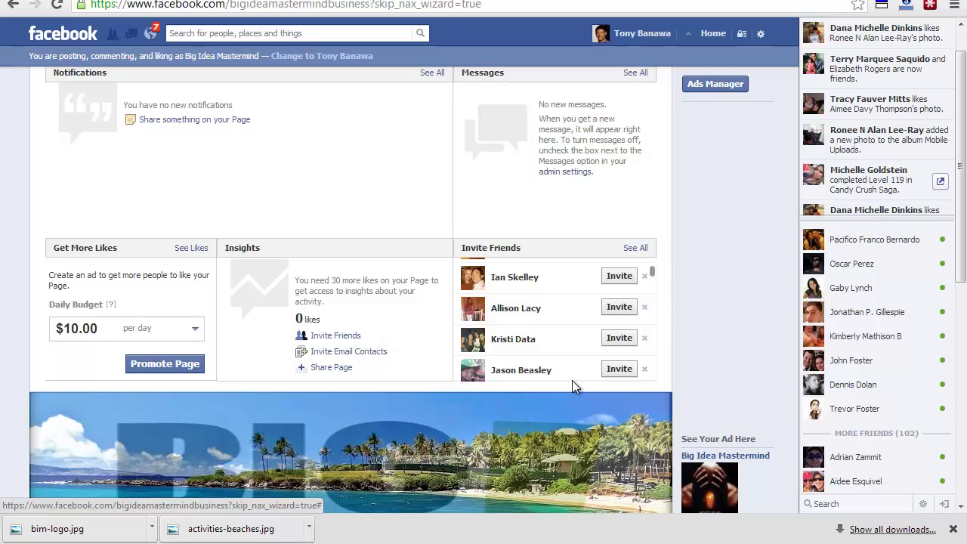
scroll(437, 353, down, 3)
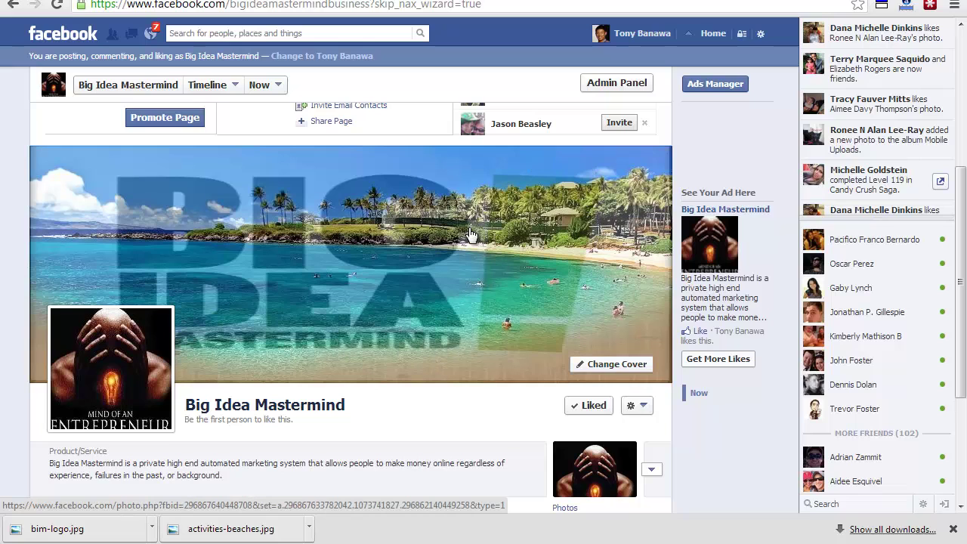
scroll(470, 236, down, 3)
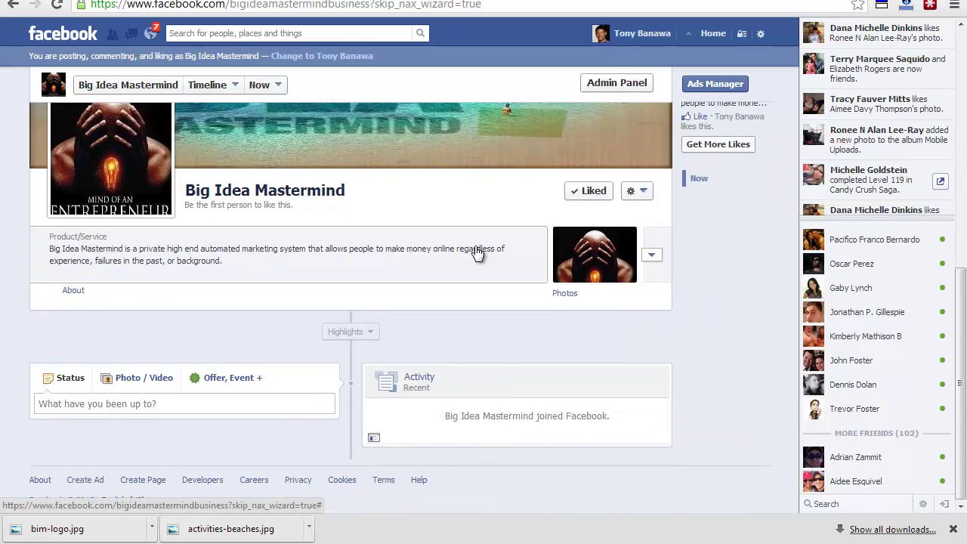
scroll(479, 250, up, 5)
scroll(476, 251, up, 1)
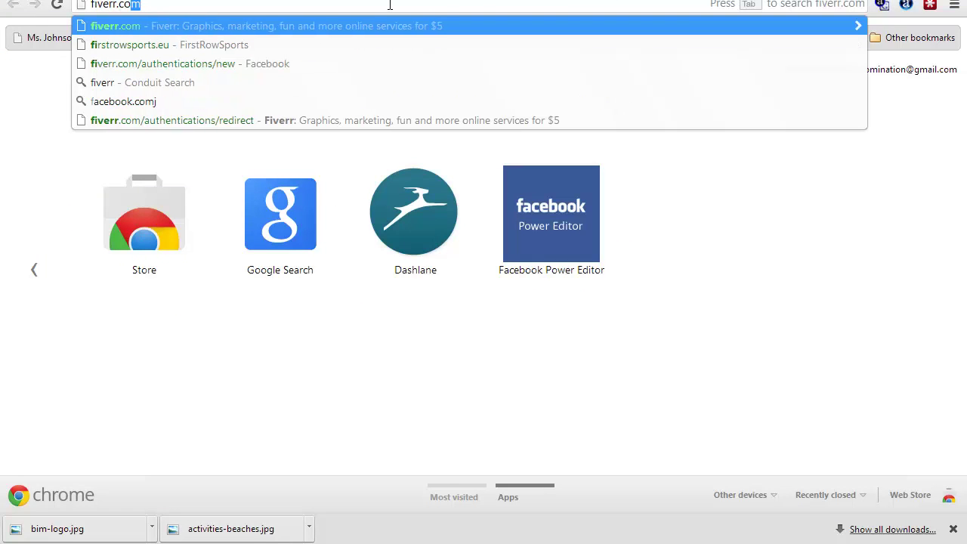
Load Fiverr and search its gigs for 'facebook likes', listing 22762 results.
key(Return)
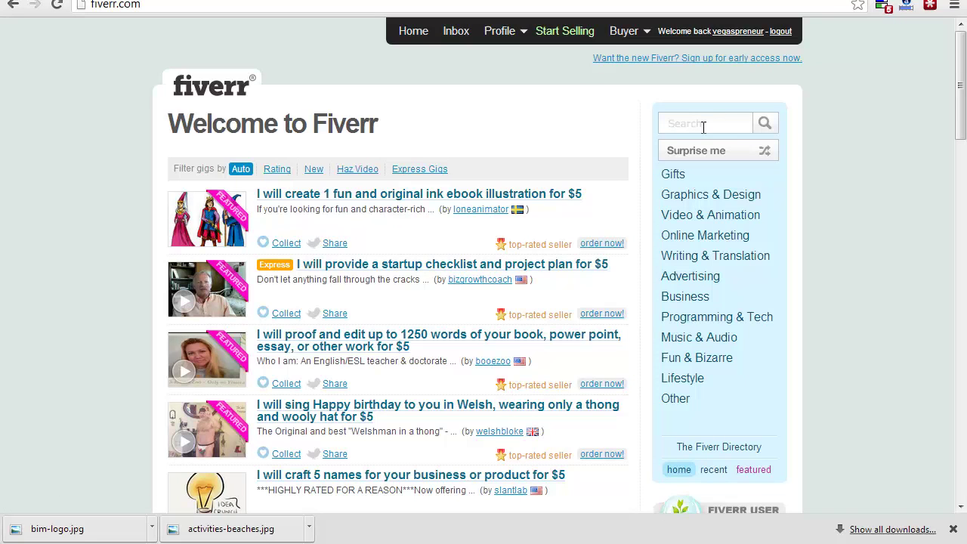
mouse_move(707, 241)
text(acebook)
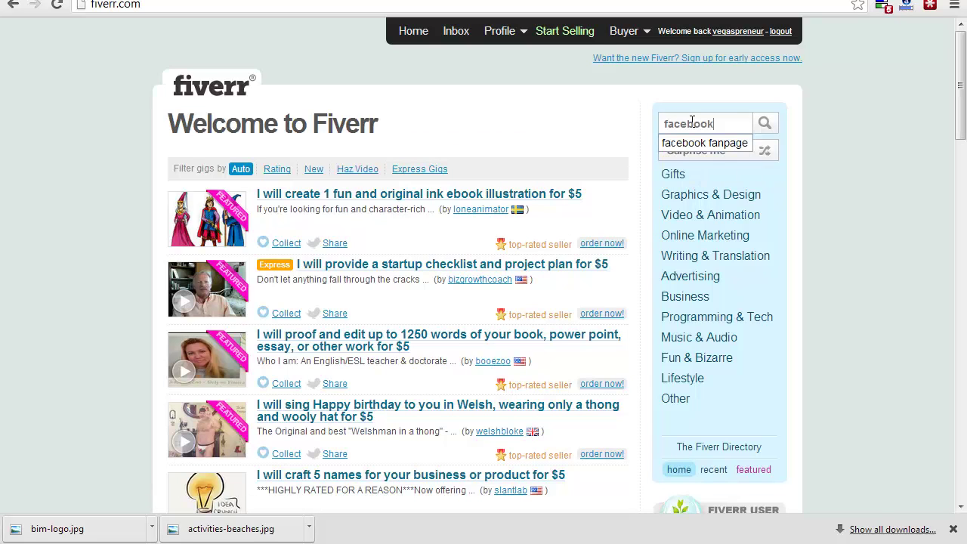
text( like)
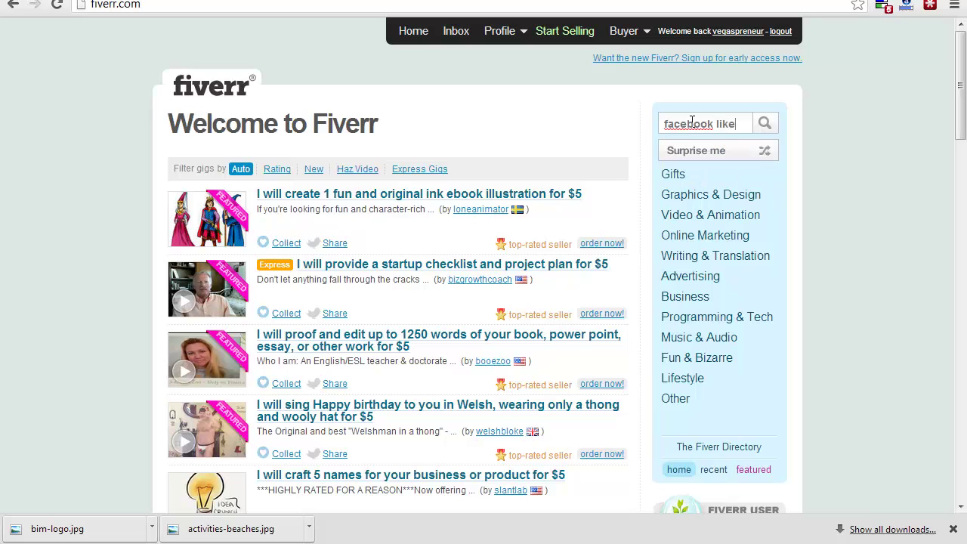
text(s)
click(766, 127)
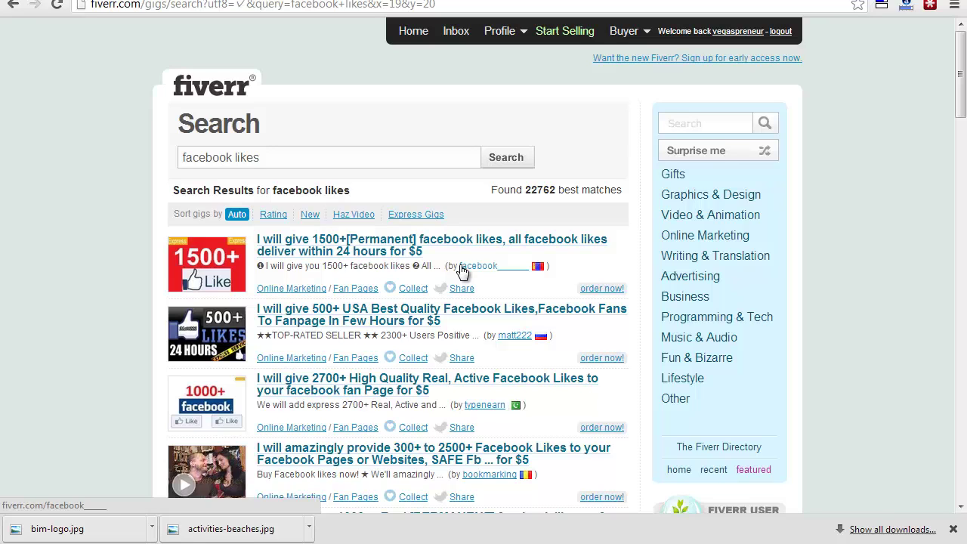
click(264, 5)
key(BackSpace)
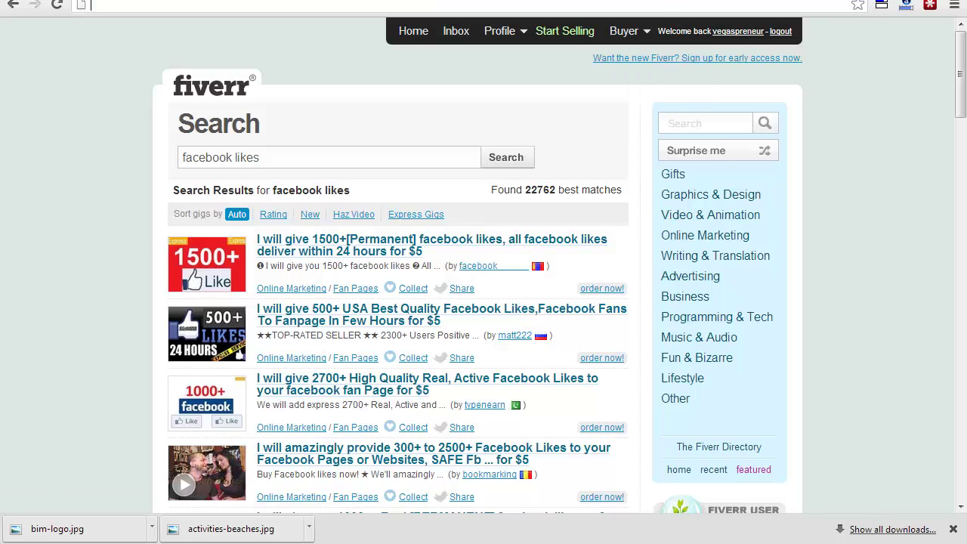
Open the older 808-like Big Idea Mastermind page and scroll down through its timeline posts.
key(Return)
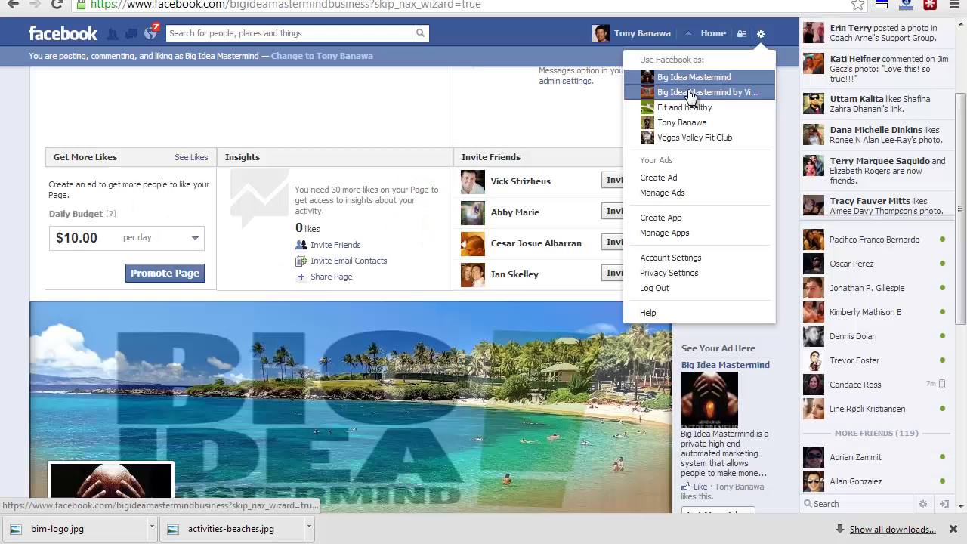
click(690, 94)
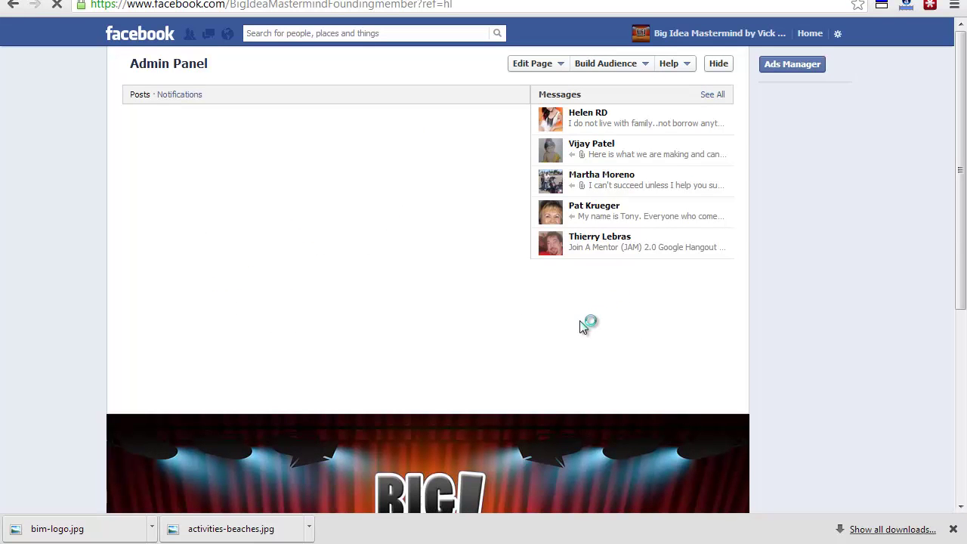
click(719, 65)
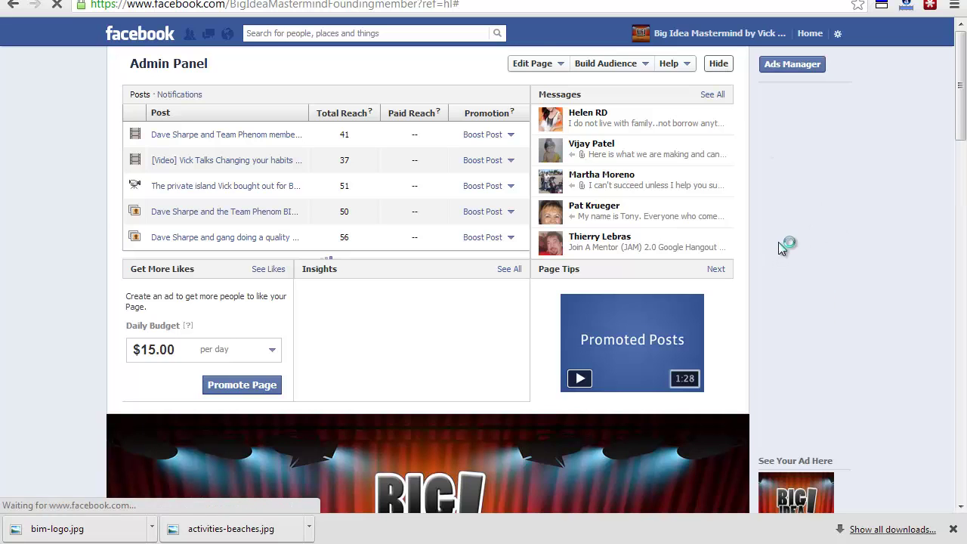
scroll(832, 245, down, 5)
scroll(736, 289, down, 1)
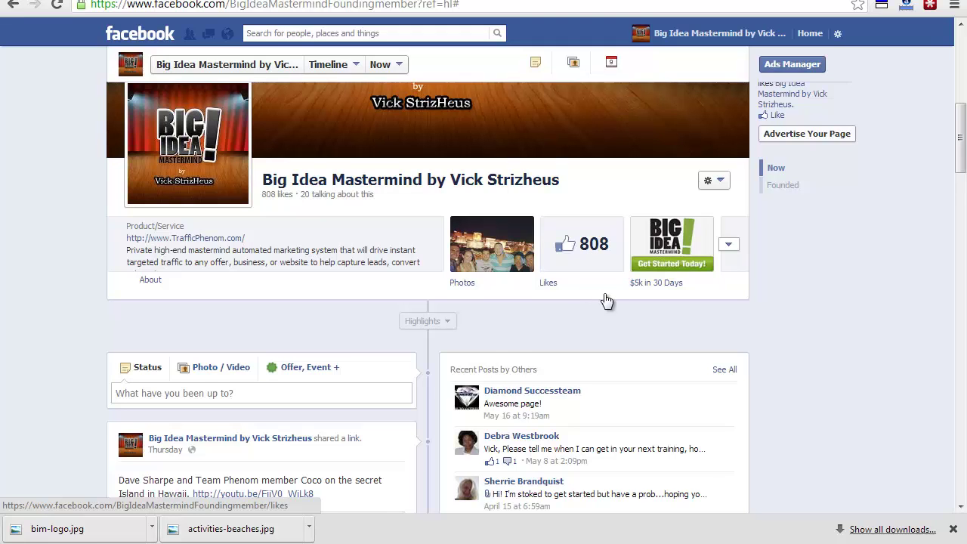
scroll(606, 300, down, 5)
scroll(720, 341, down, 4)
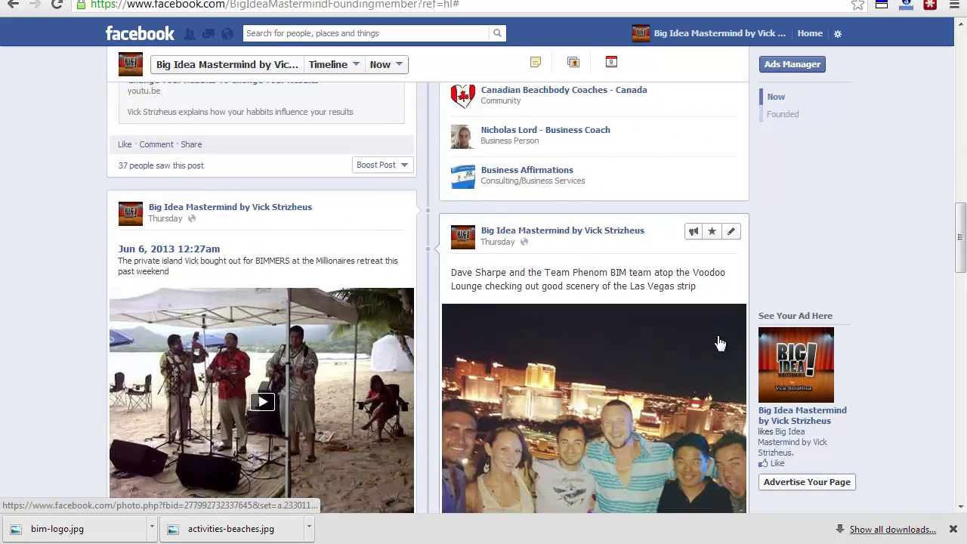
scroll(720, 344, down, 5)
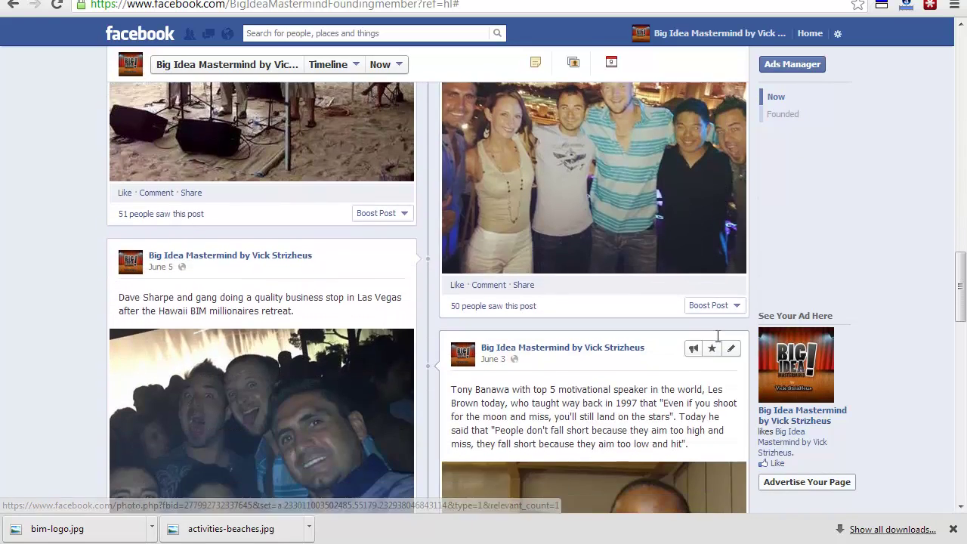
scroll(718, 336, down, 1)
mouse_move(178, 168)
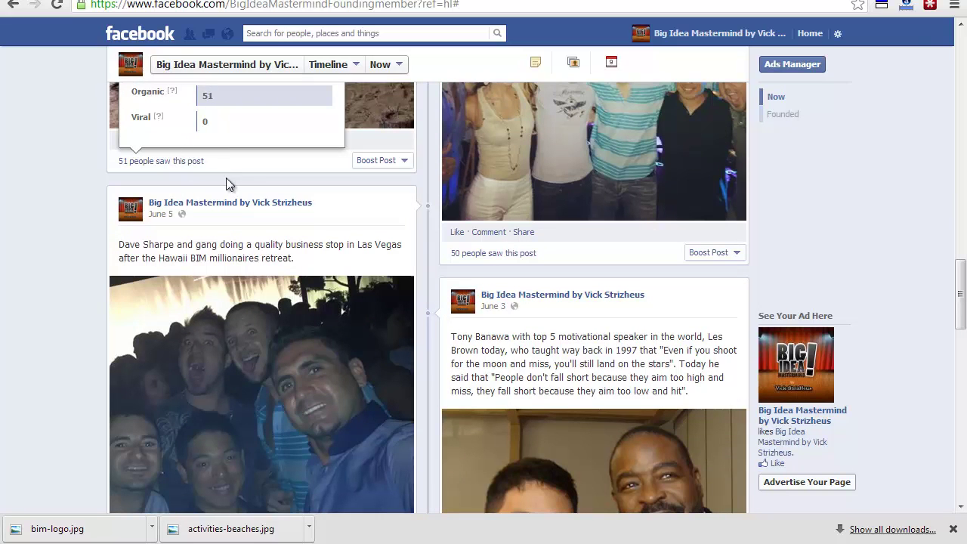
scroll(226, 184, down, 2)
scroll(475, 250, down, 1)
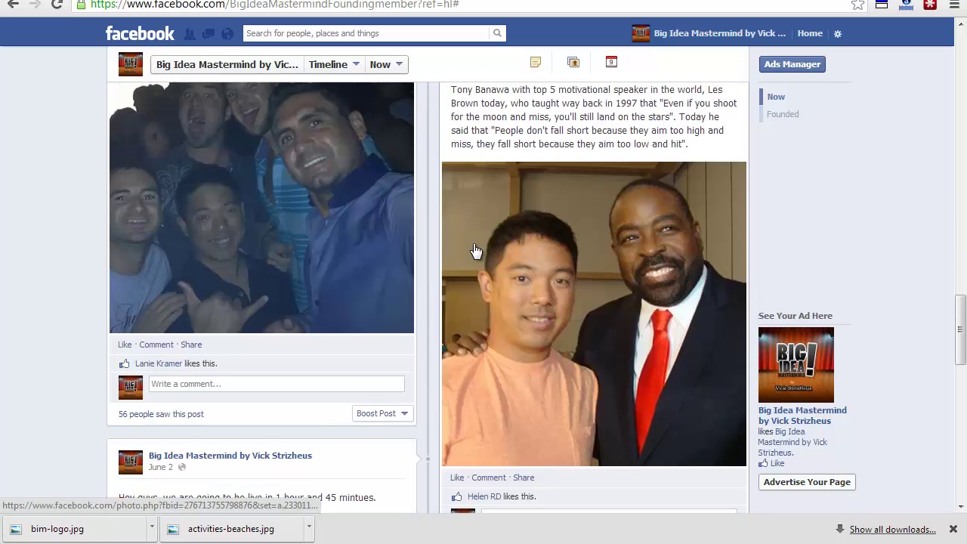
scroll(475, 250, down, 3)
scroll(475, 250, up, 3)
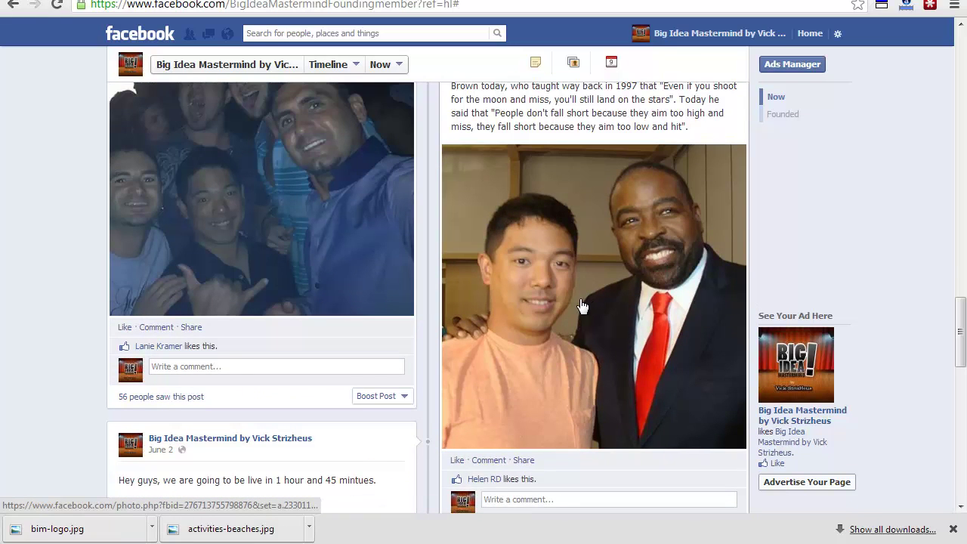
scroll(582, 306, down, 8)
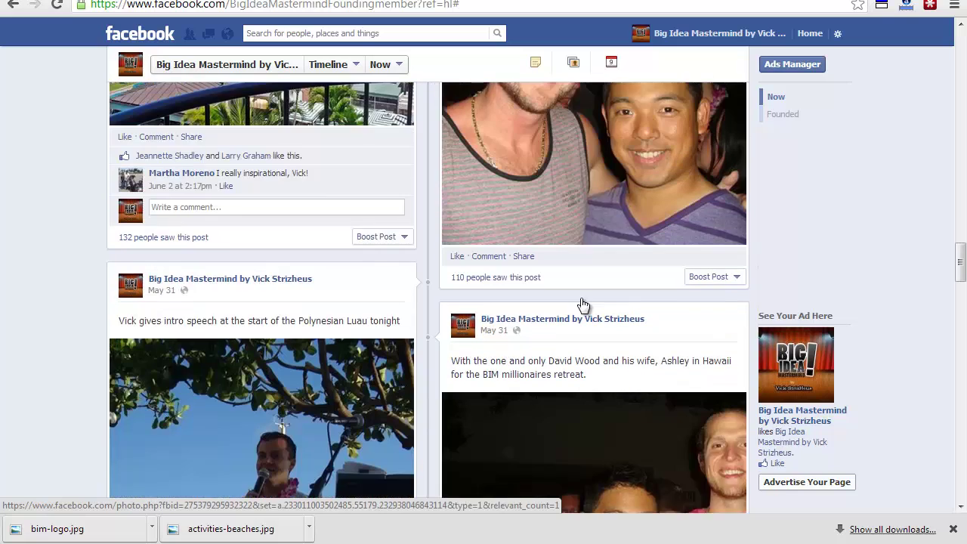
scroll(582, 306, down, 4)
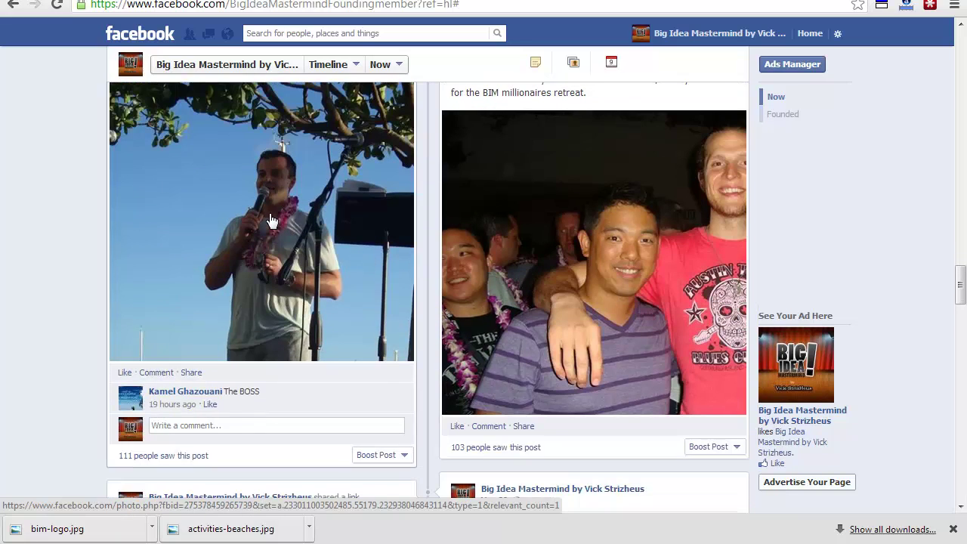
View the Hawaii retreat photo full size, close it, and scroll back up the timeline.
click(632, 286)
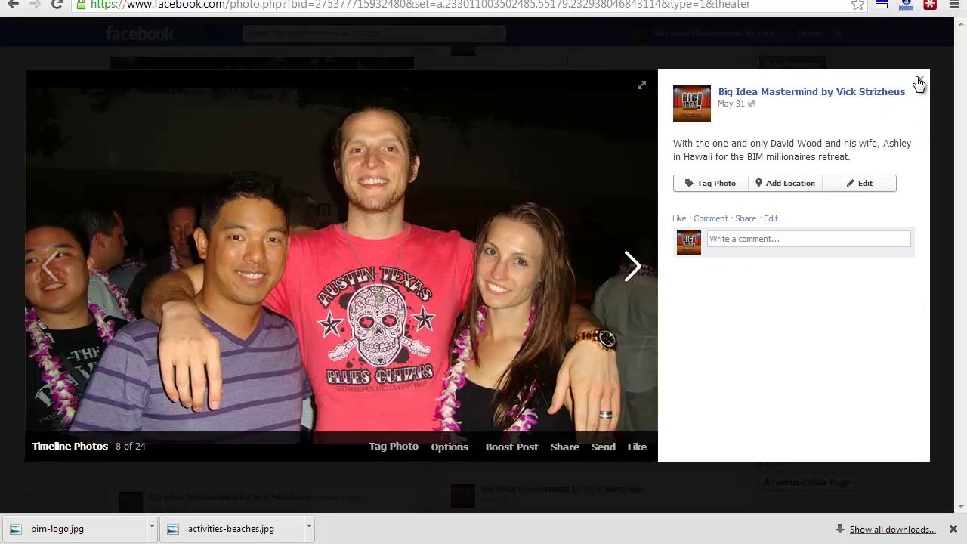
click(919, 83)
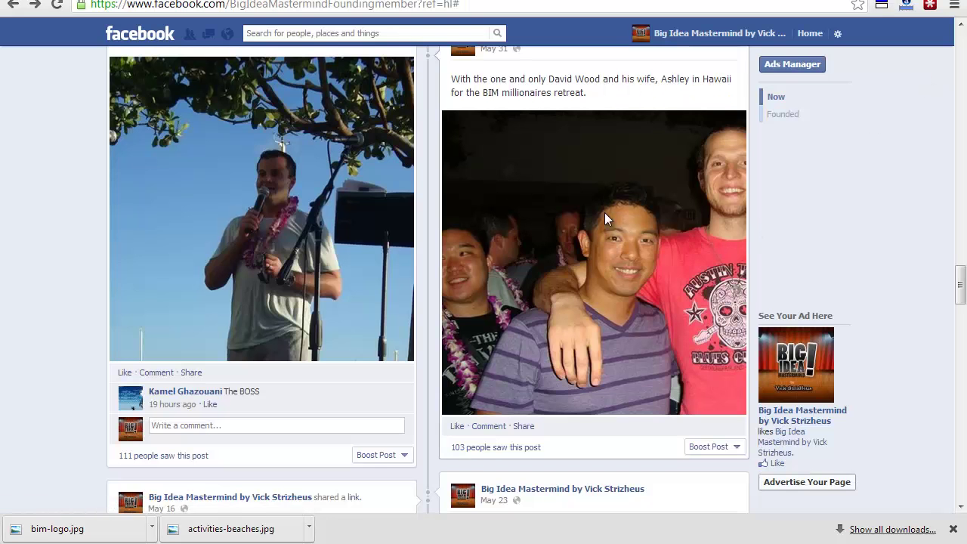
scroll(605, 212, up, 15)
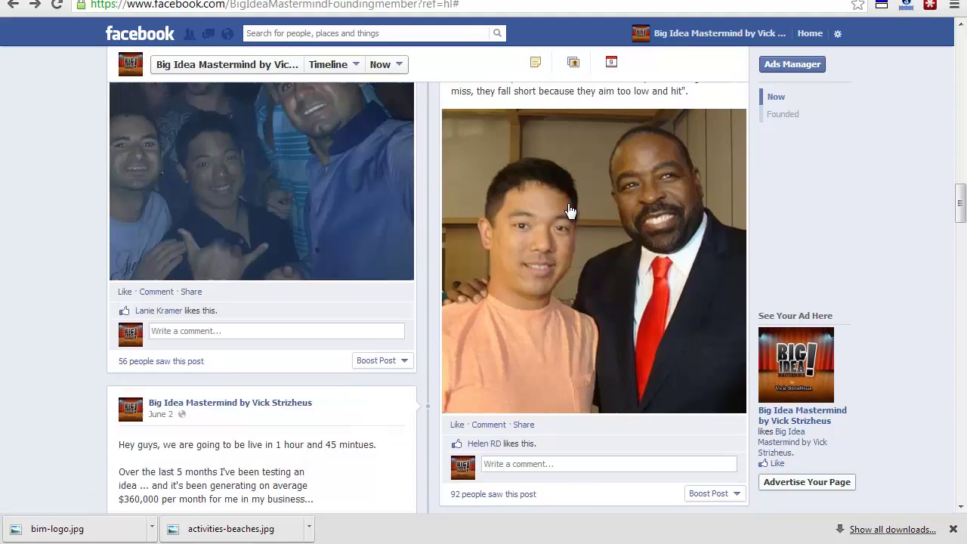
scroll(570, 211, up, 15)
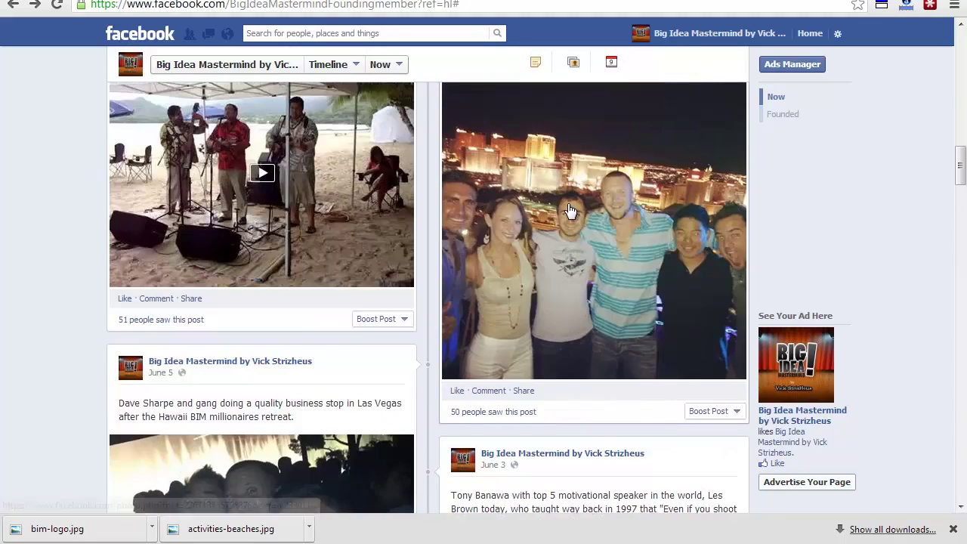
scroll(568, 204, up, 10)
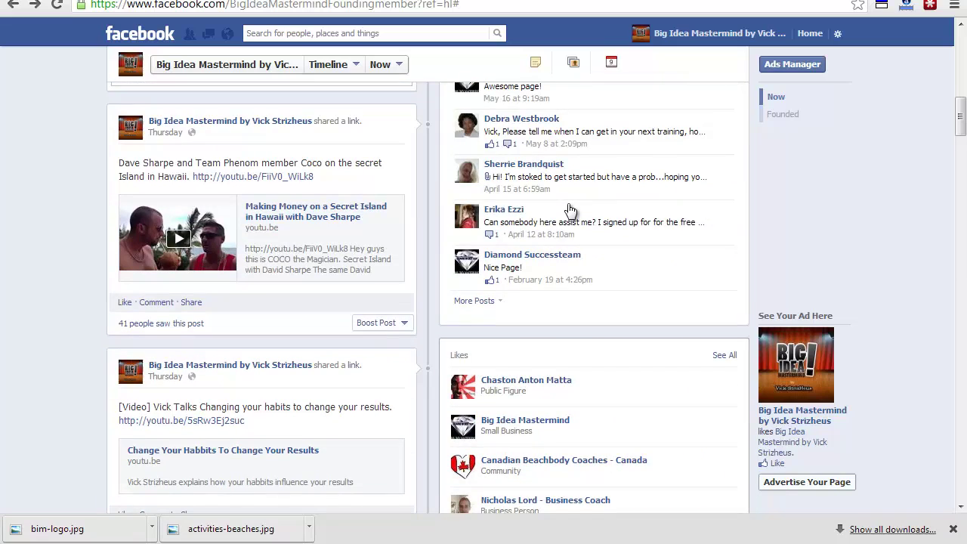
scroll(570, 211, up, 3)
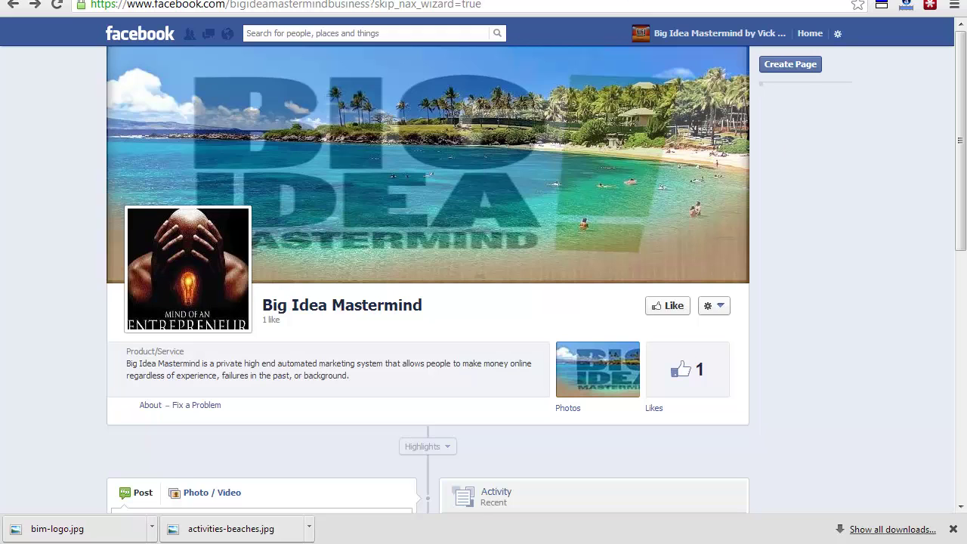
Return to the Fiverr tab showing the 22762 'facebook likes' gig results.
key(ctrl+Tab)
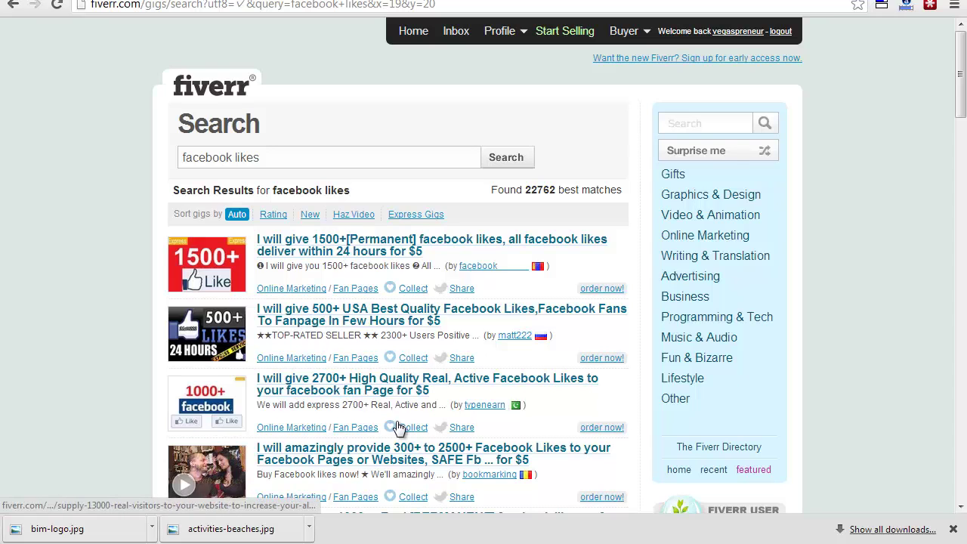
Scroll through the $5 Fiverr gigs offering 300+ to 2700+ Facebook likes.
scroll(390, 407, down, 1)
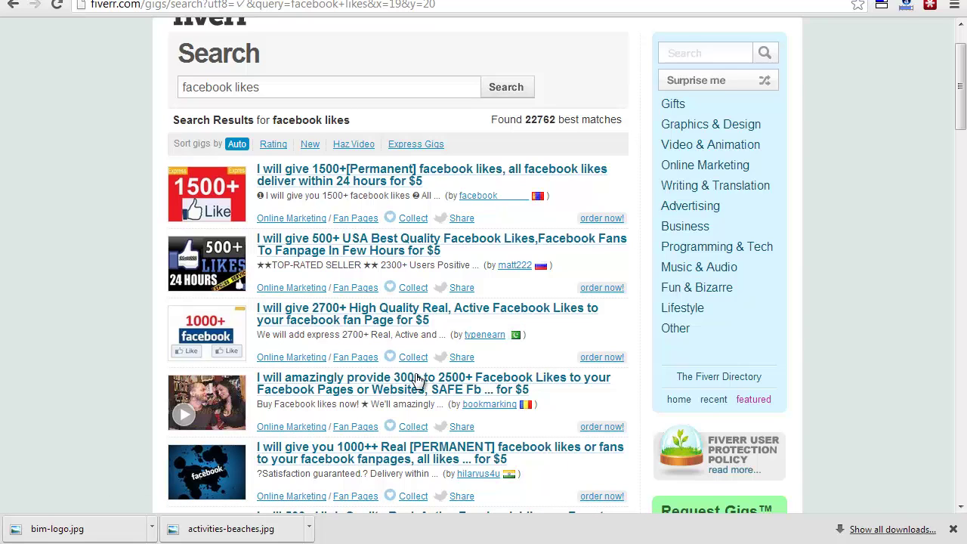
scroll(432, 398, down, 3)
scroll(433, 397, down, 2)
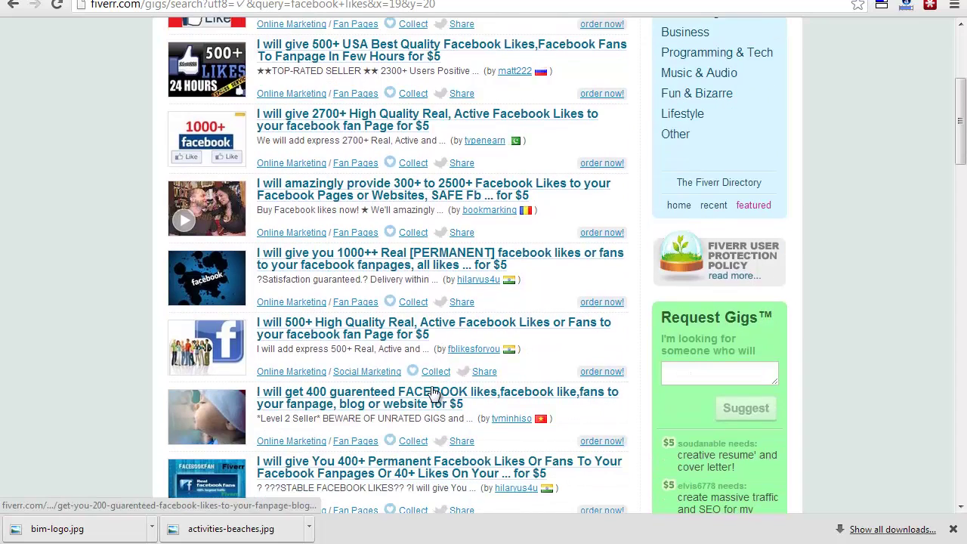
scroll(433, 394, up, 4)
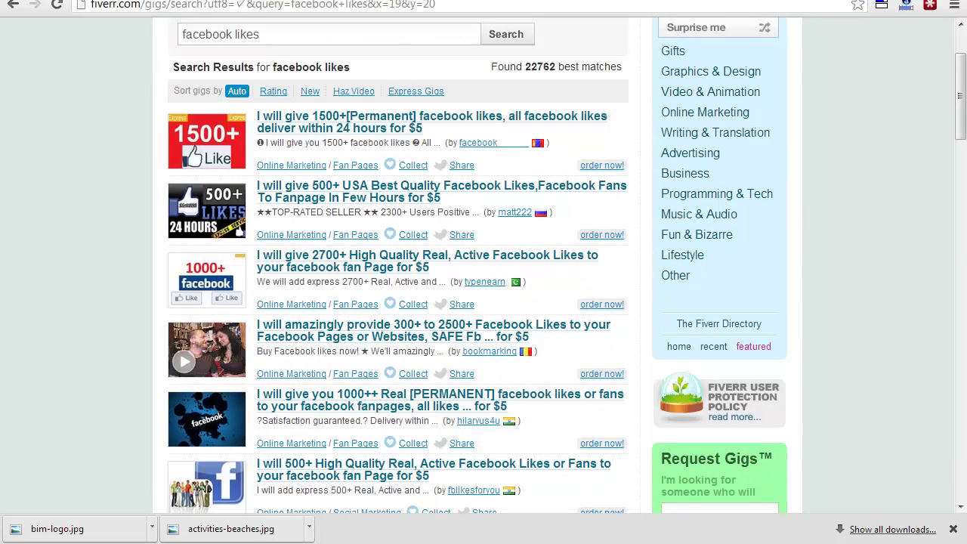